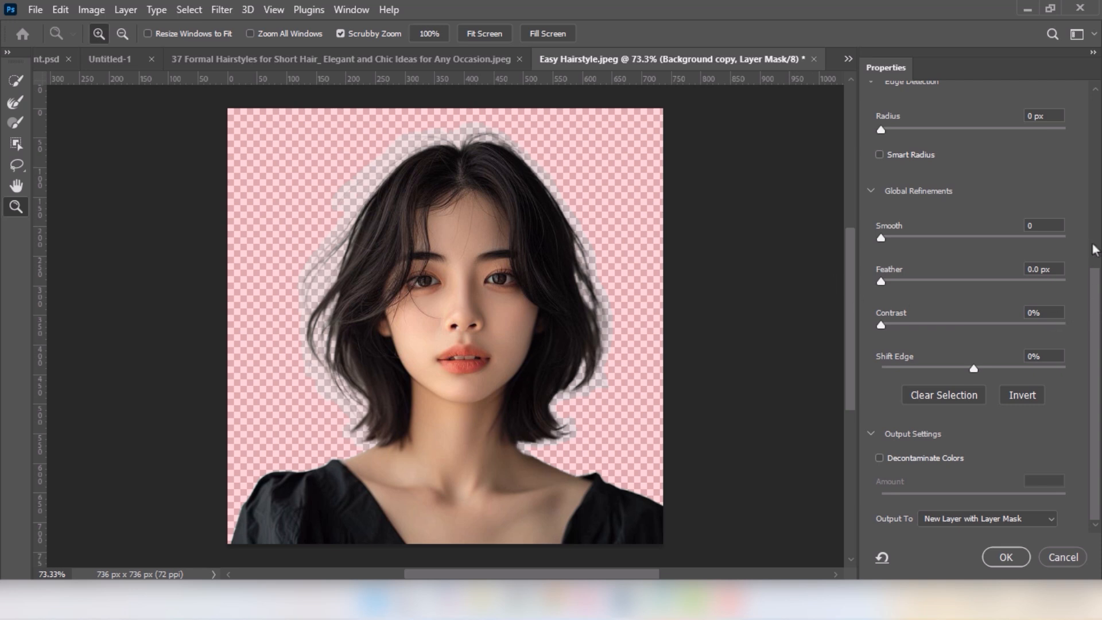
Enable Decontaminate Colors in Select and Mask and apply the refinement as a new layer with layer mask
scroll(1092, 249, up, 6)
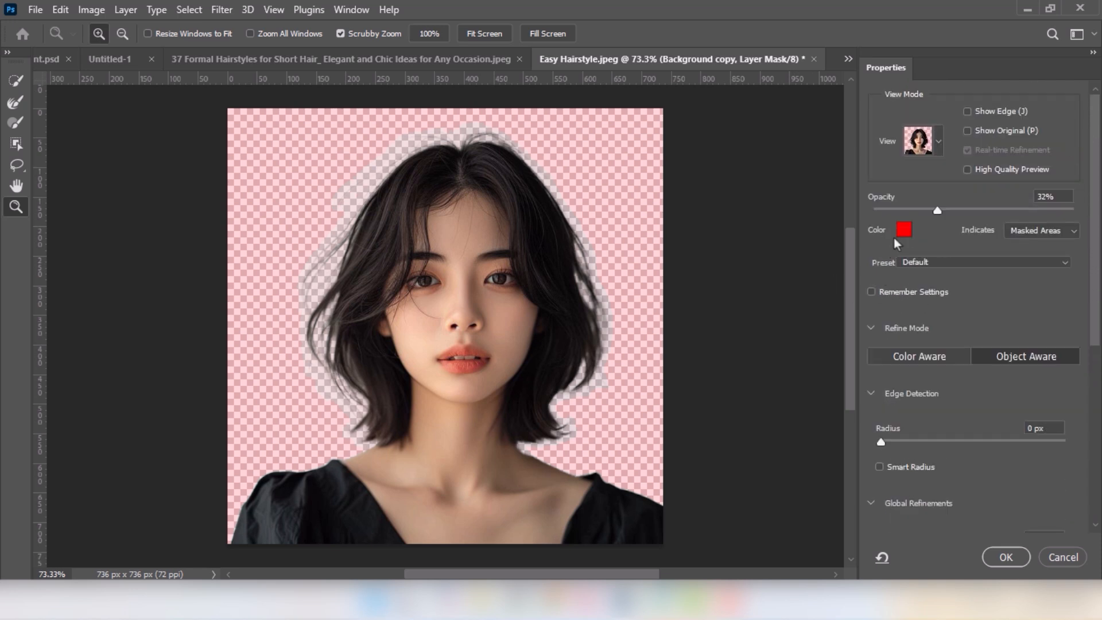
drag(1095, 239, 1097, 454)
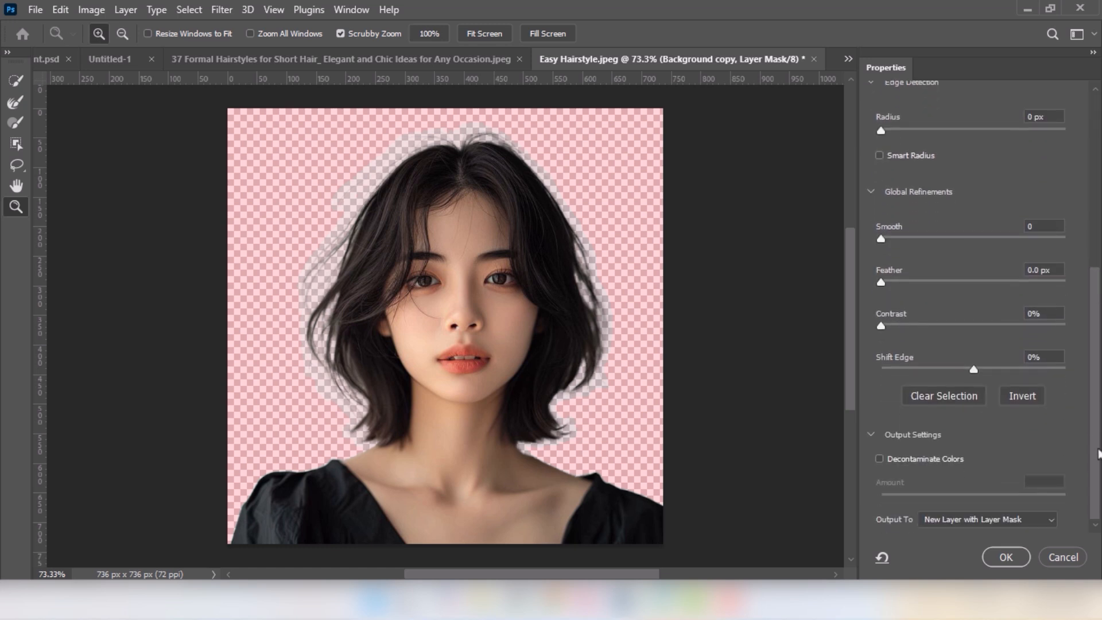
click(879, 459)
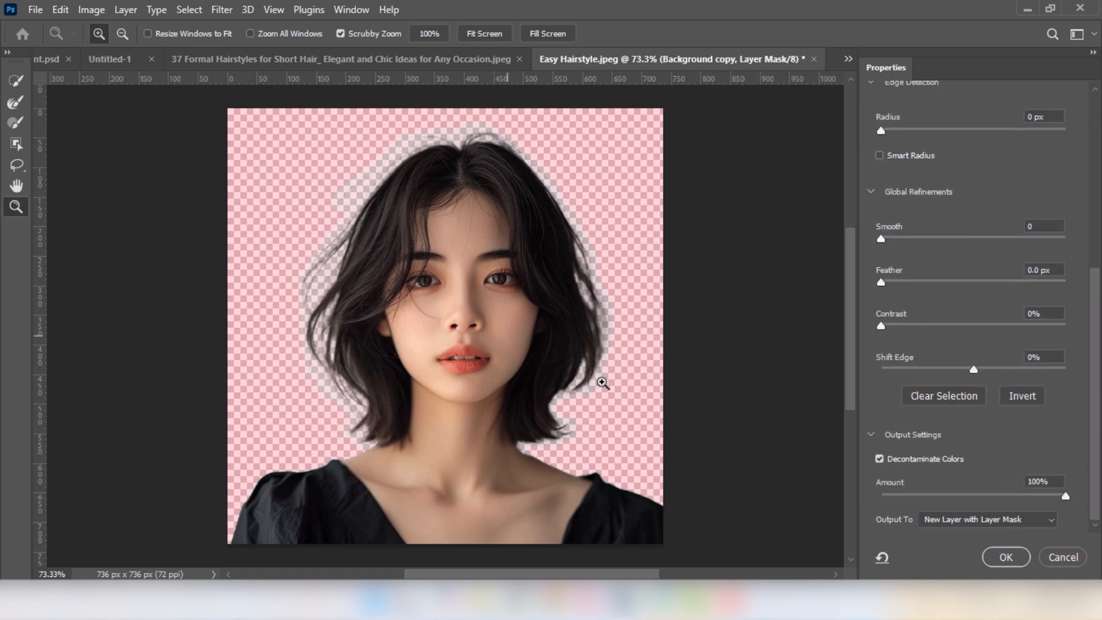
click(1005, 557)
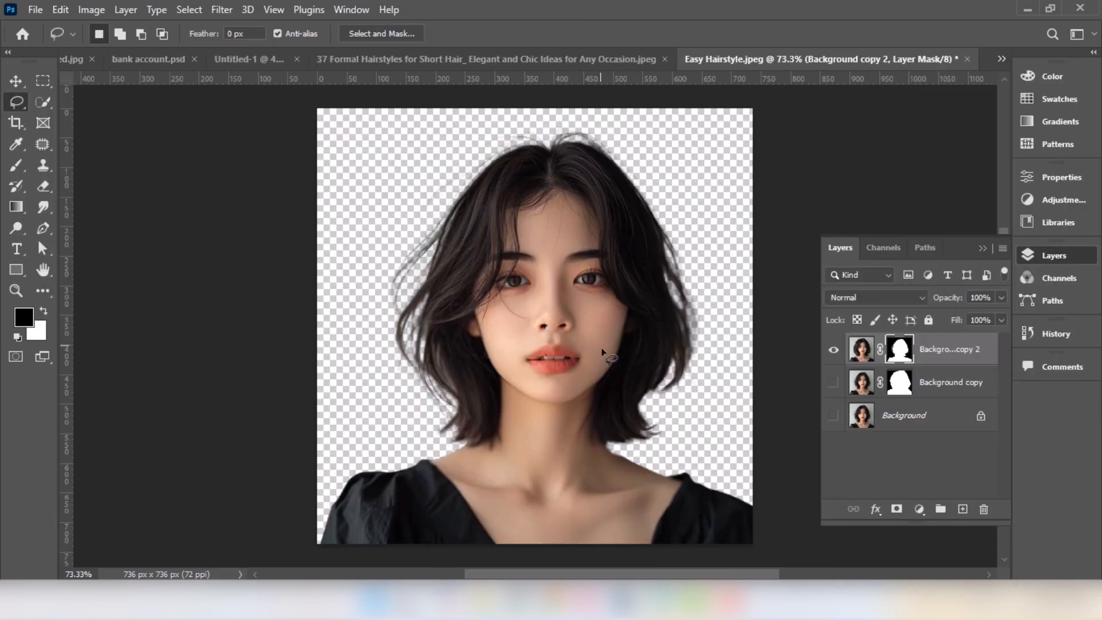
Toggle the Background layer's visibility to compare the cutout against it
click(834, 418)
click(835, 418)
click(834, 417)
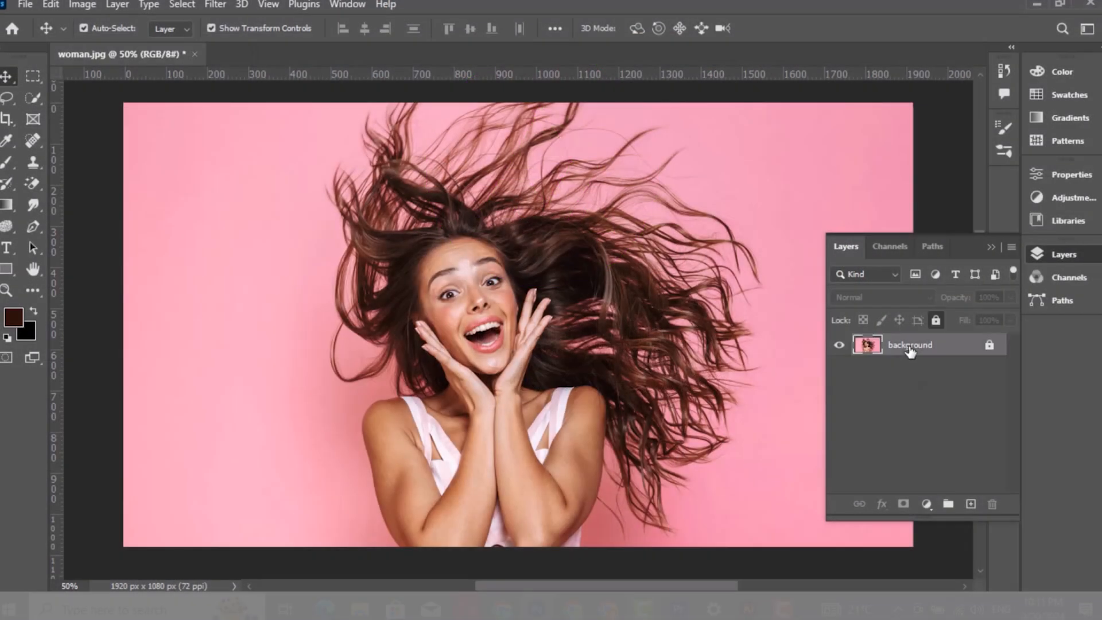
Select the background layer of woman.jpg and duplicate it
click(909, 348)
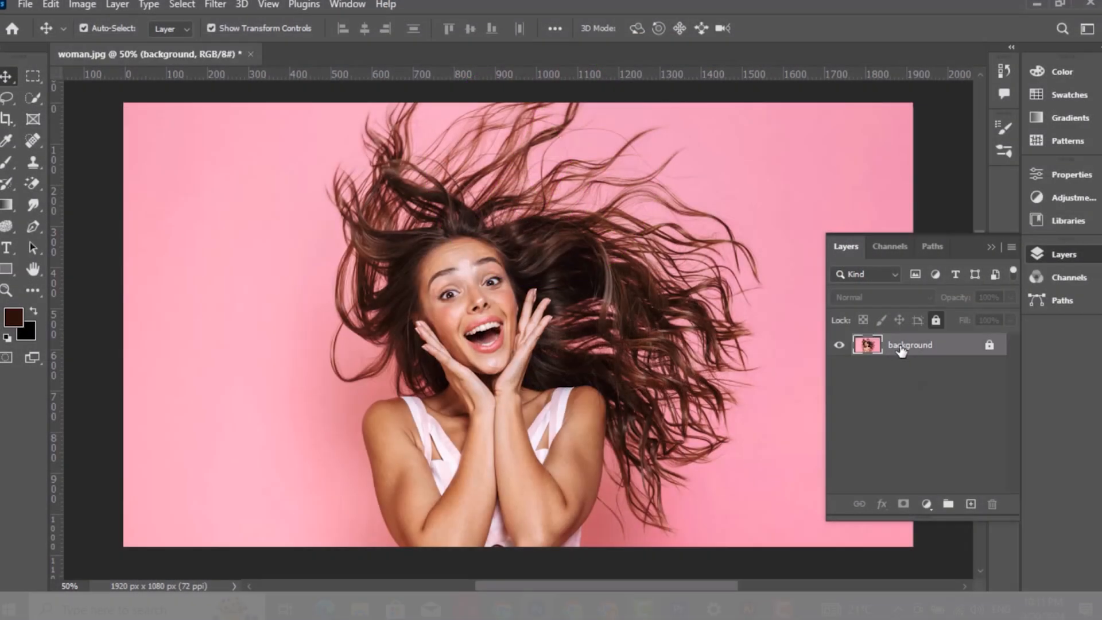
key(ctrl+j)
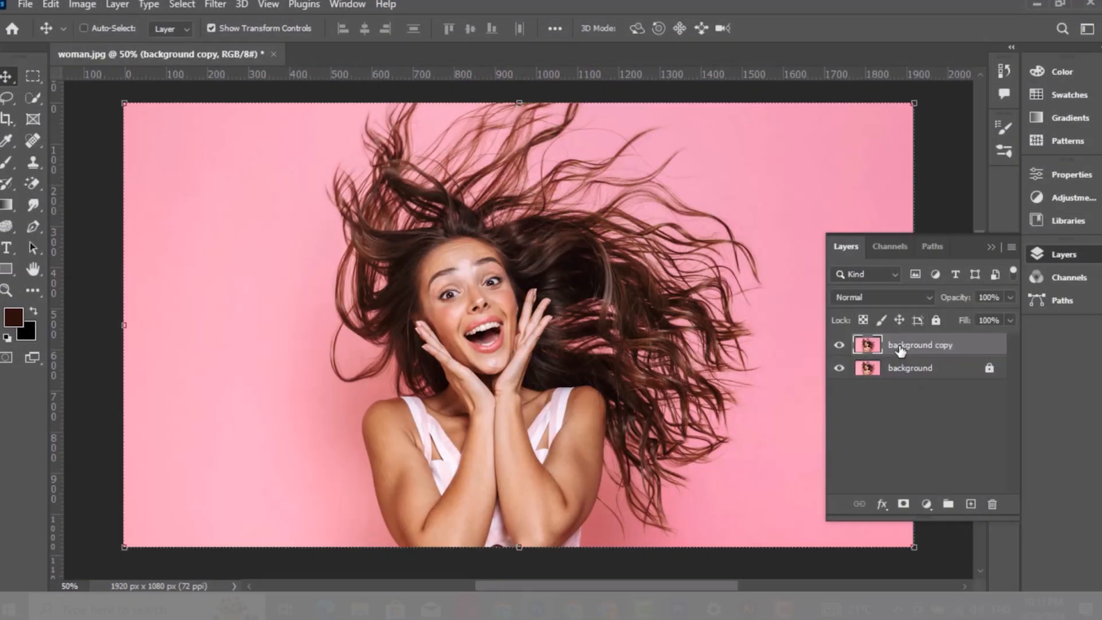
Add a light cyan Solid Color fill layer (#86f8ff) directly above the original background layer
click(911, 372)
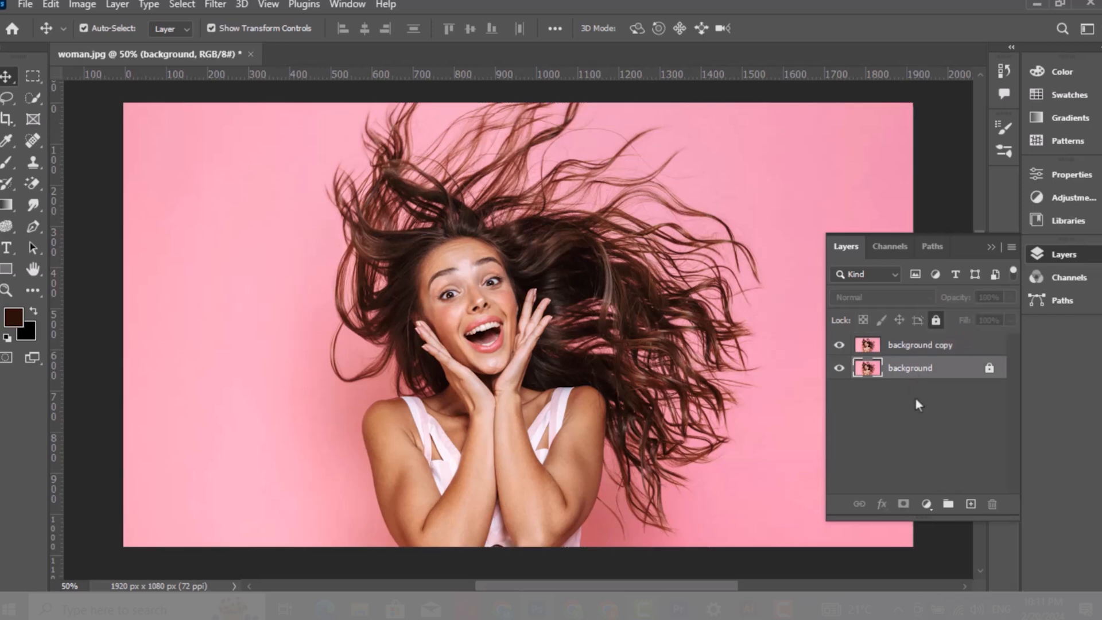
click(926, 504)
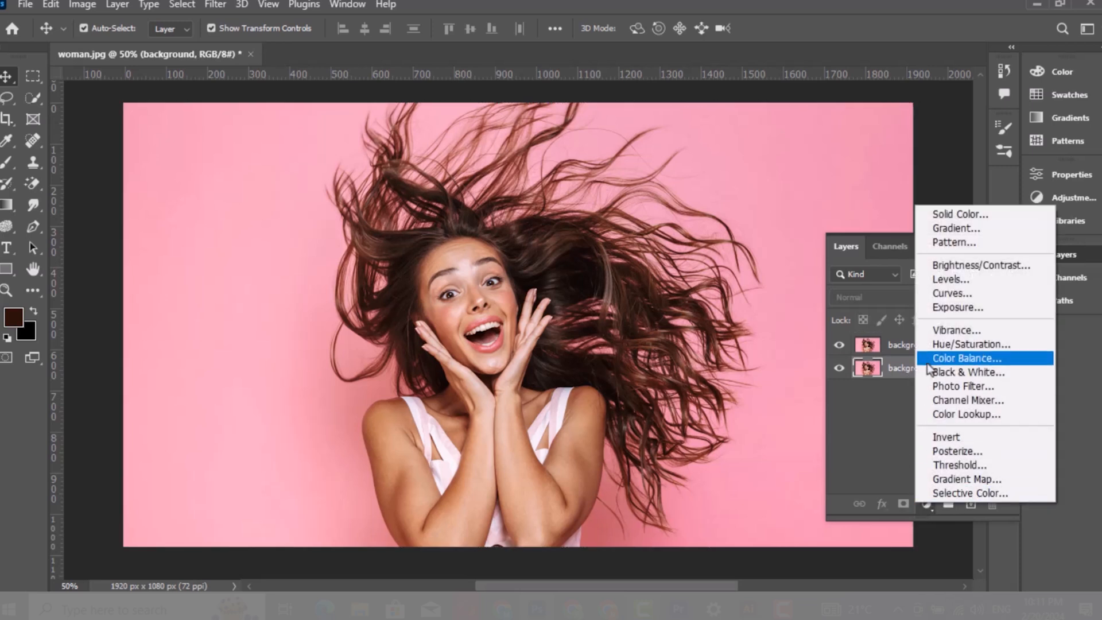
click(943, 216)
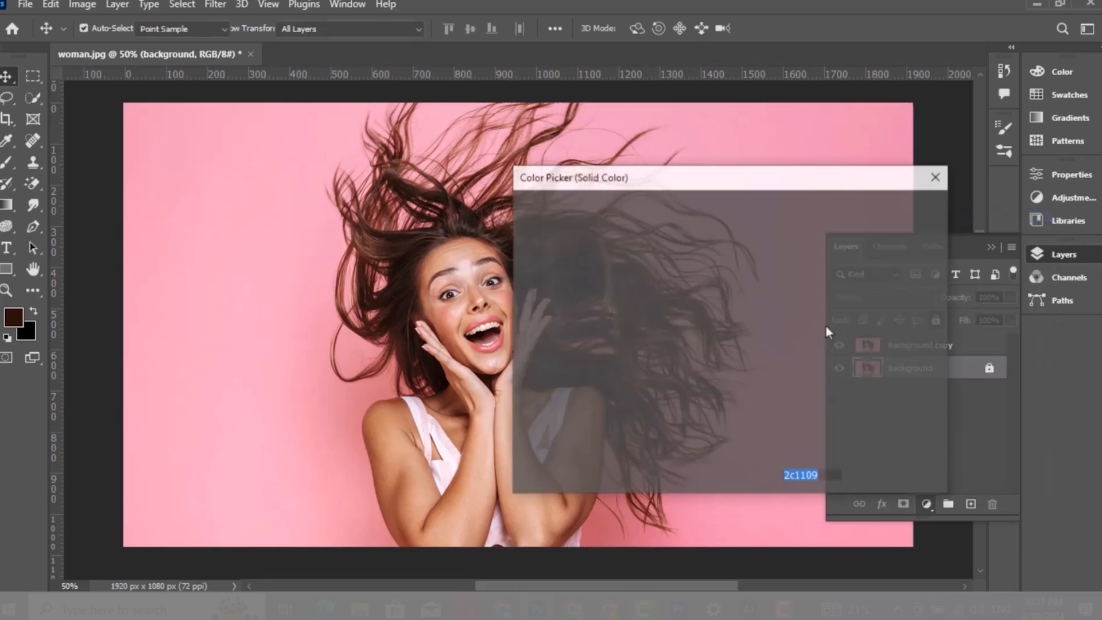
click(748, 317)
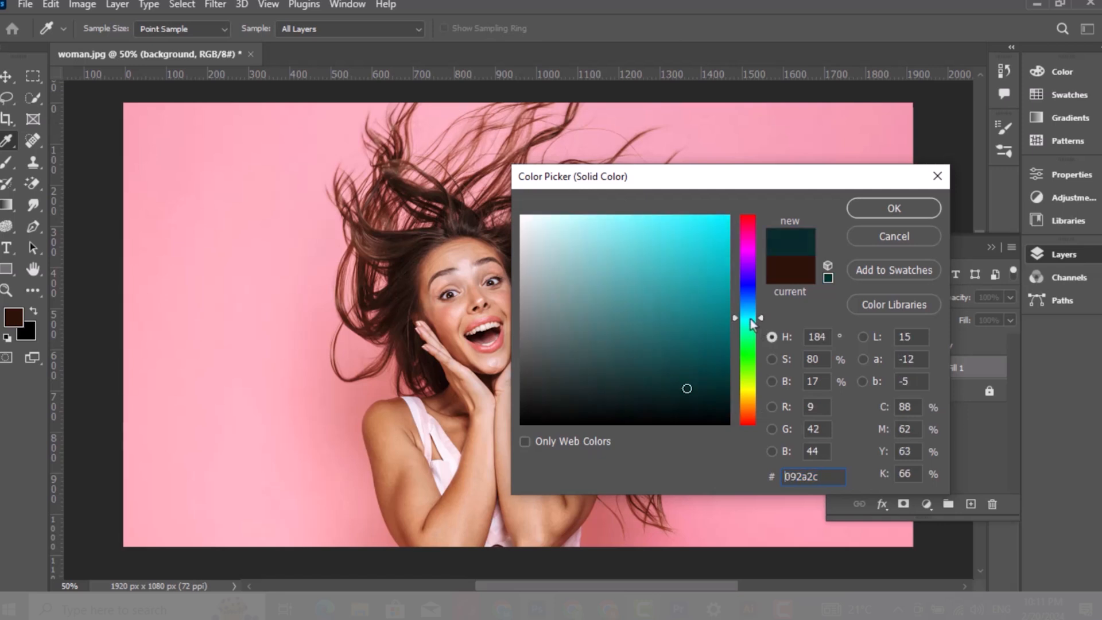
drag(618, 224, 620, 215)
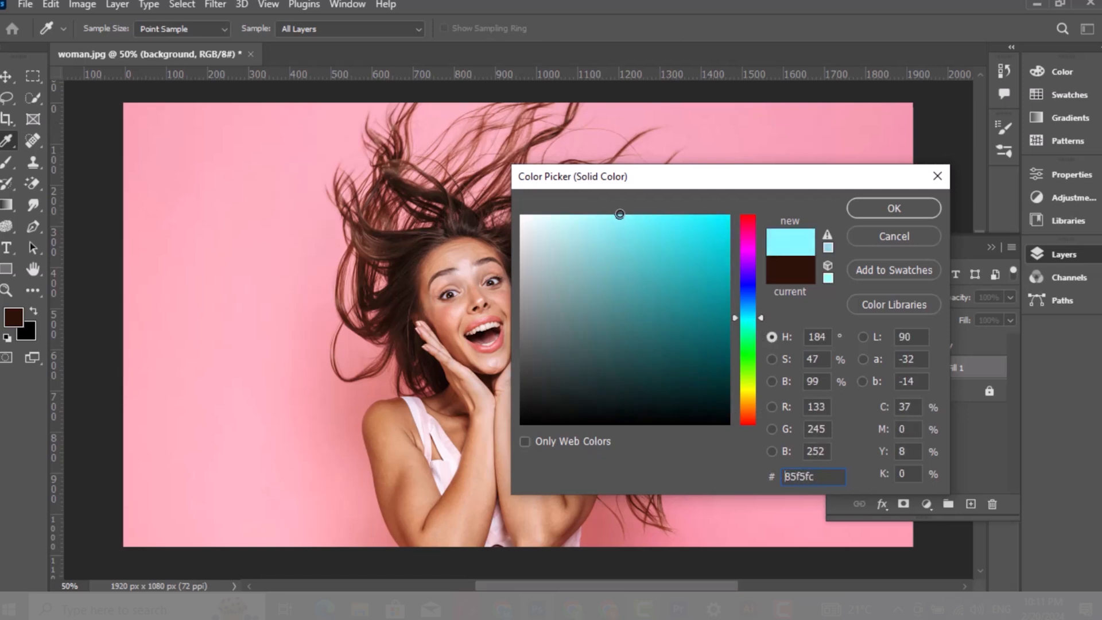
click(859, 209)
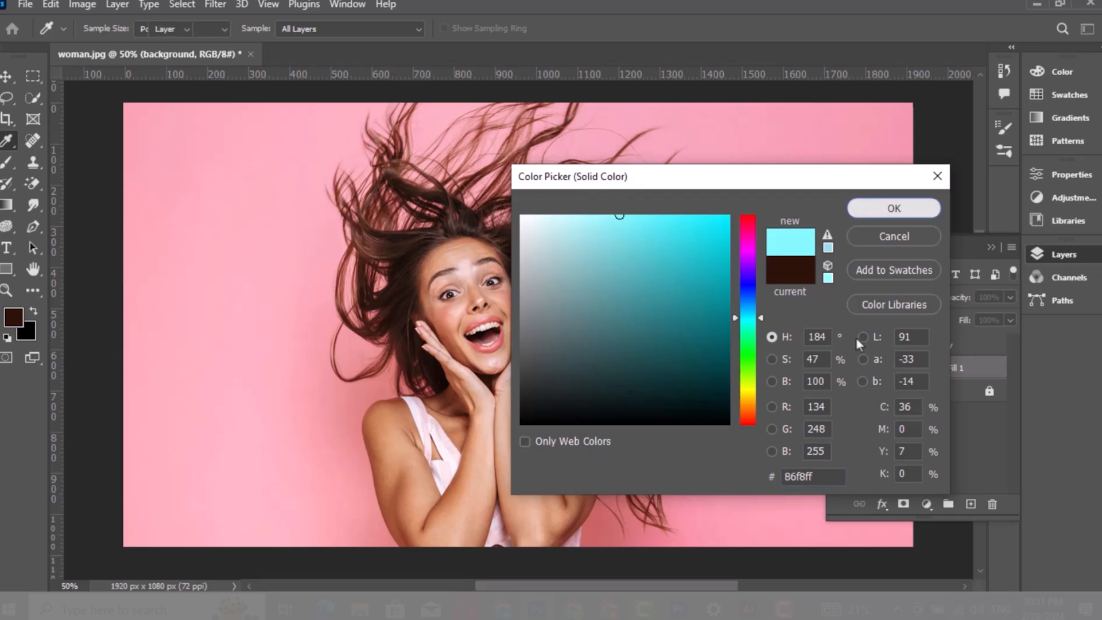
Select the background copy layer and open Select and Mask with the Quick Selection tool
click(839, 346)
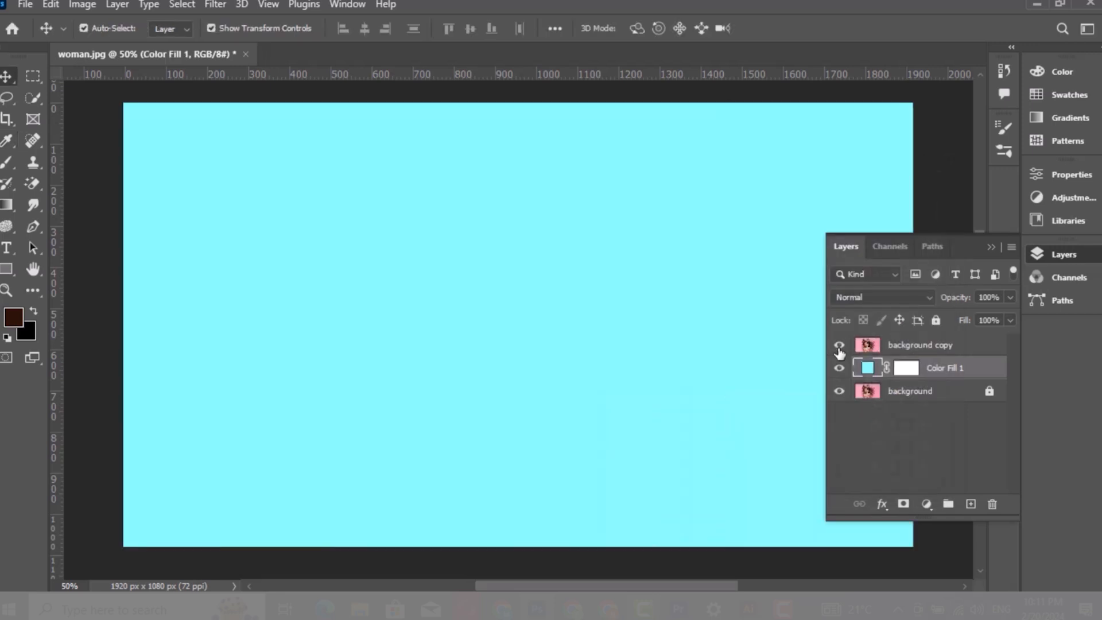
click(839, 346)
click(897, 347)
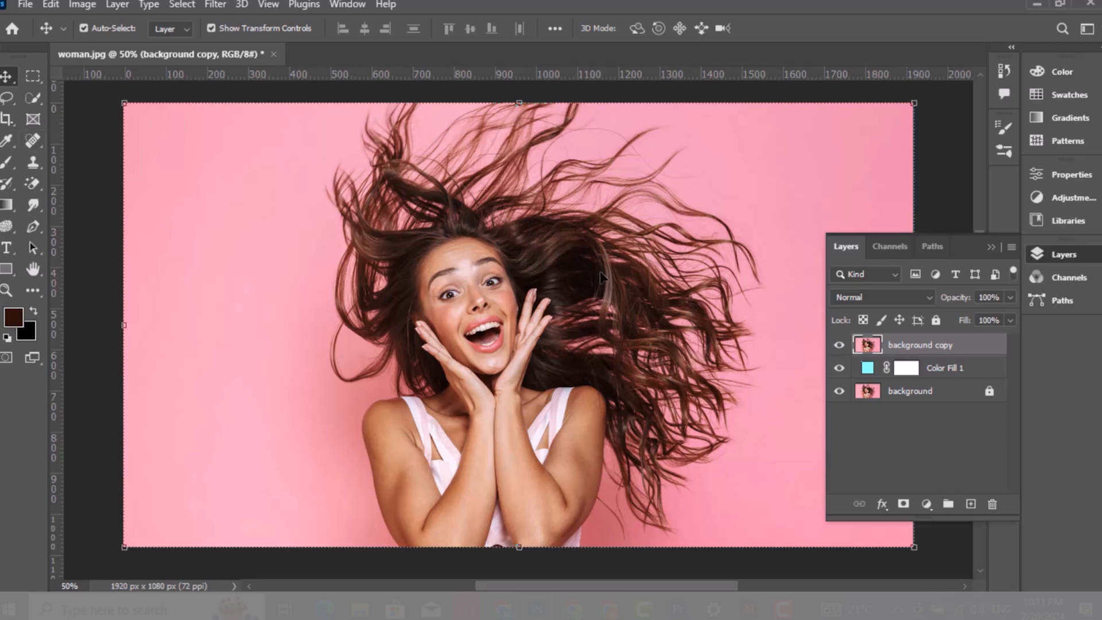
click(32, 102)
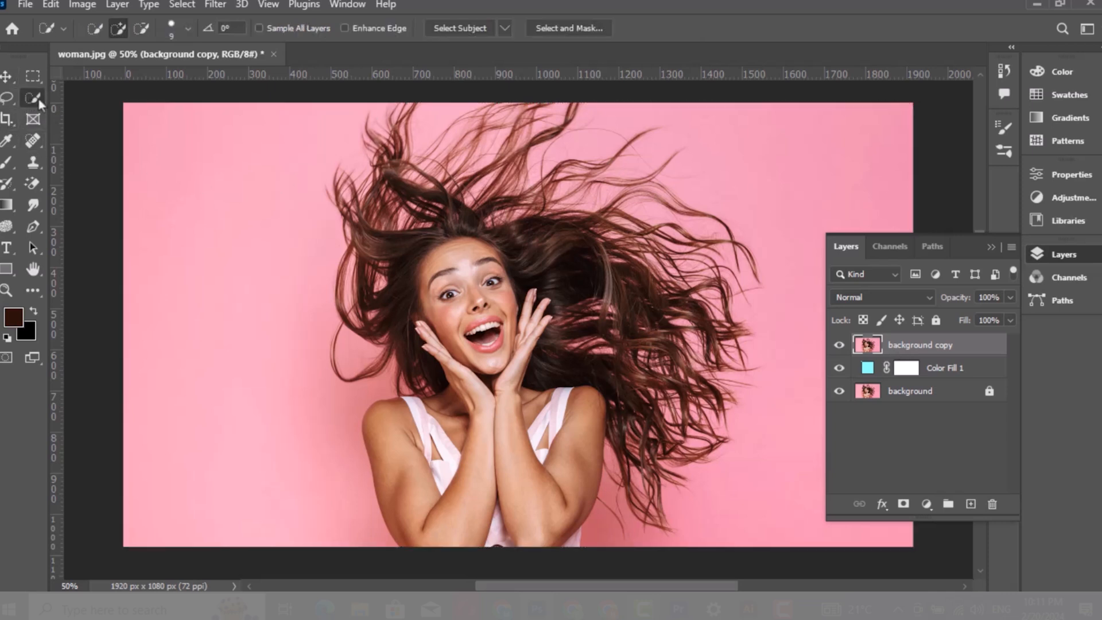
click(561, 28)
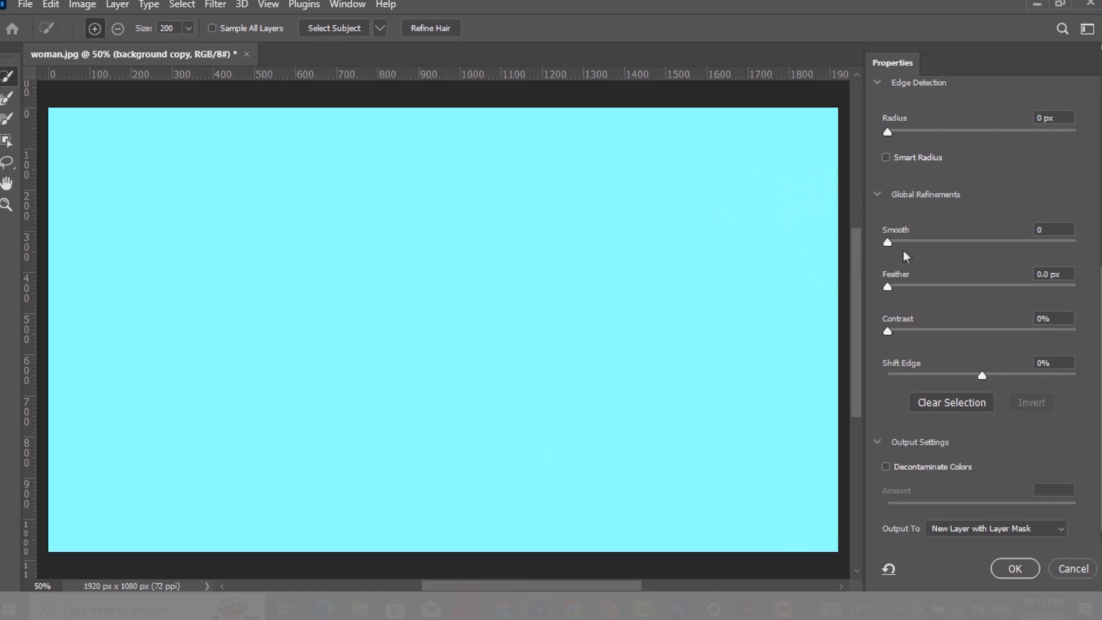
Set the Onion Skin view transparency to 100% and run Select Subject
scroll(982, 310, up, 5)
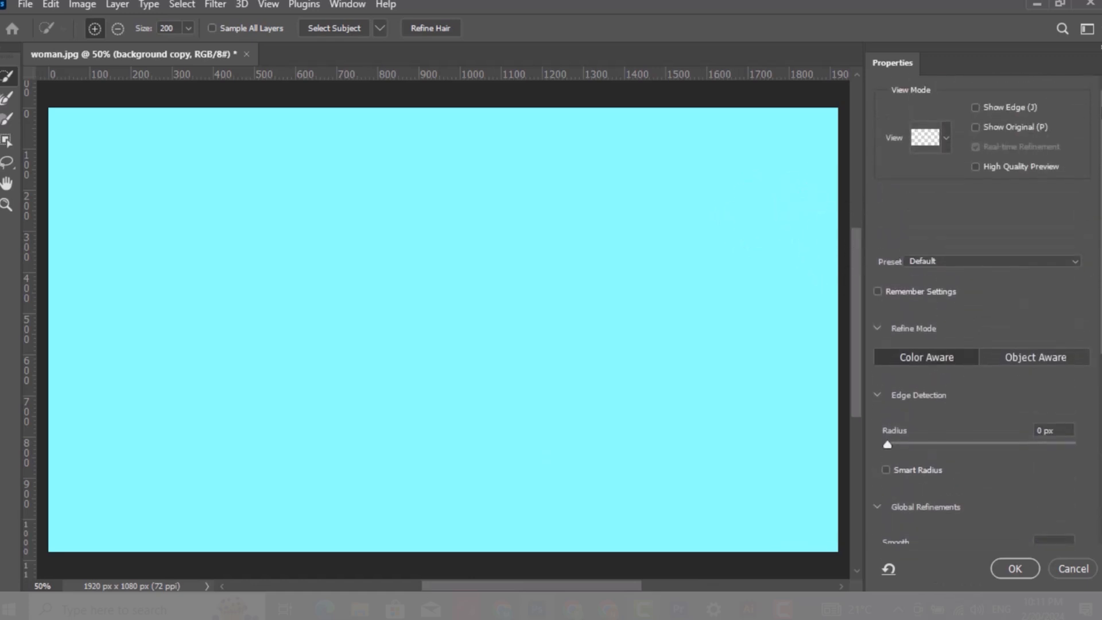
click(946, 138)
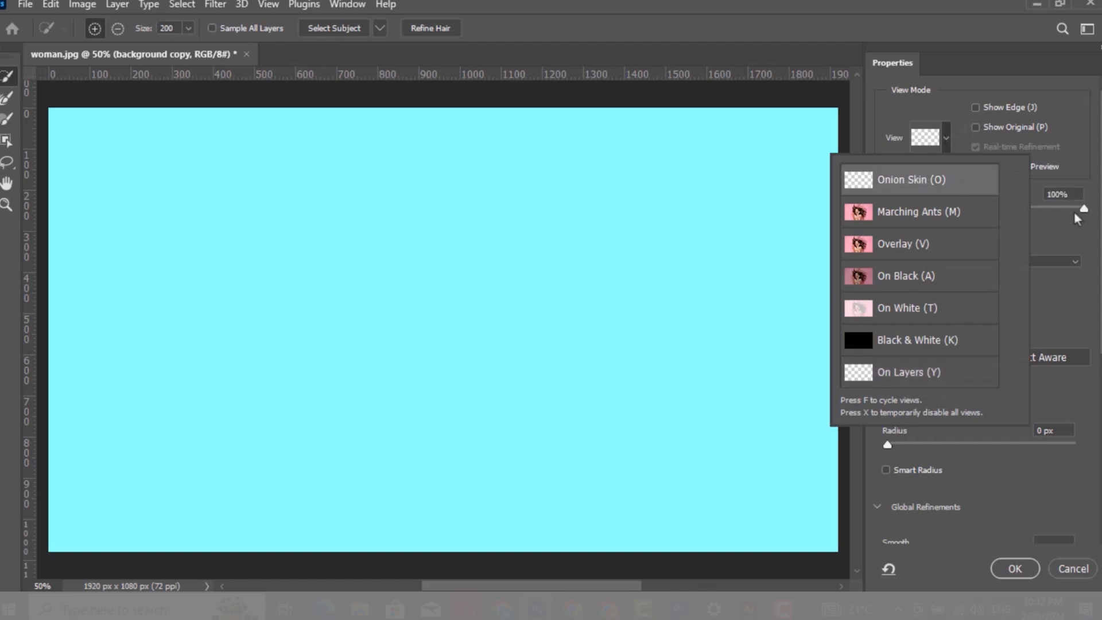
click(1084, 211)
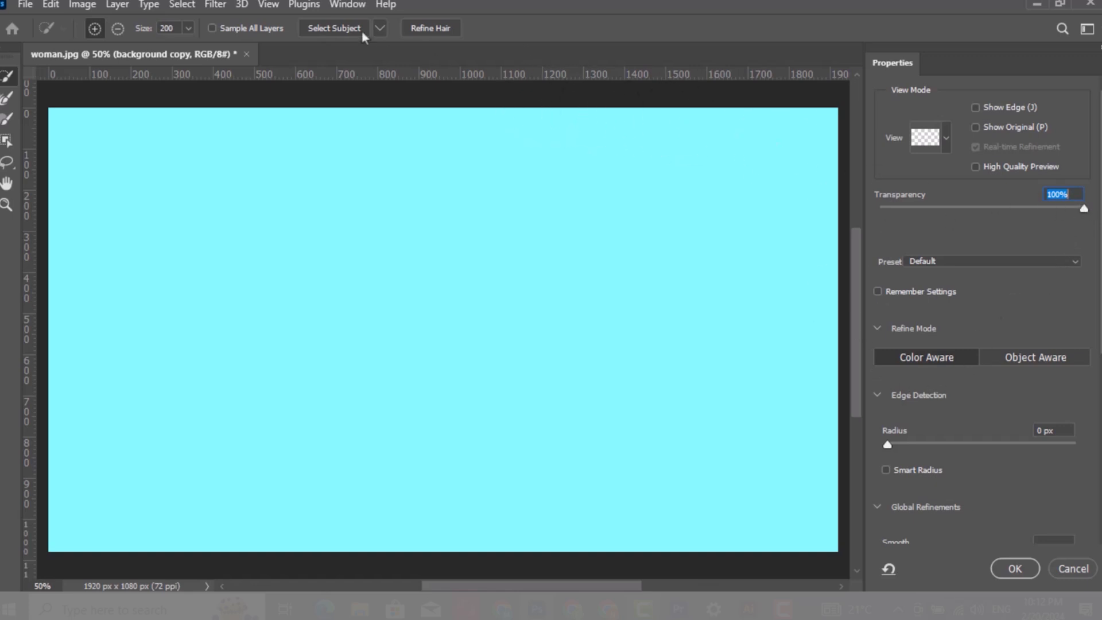
click(330, 30)
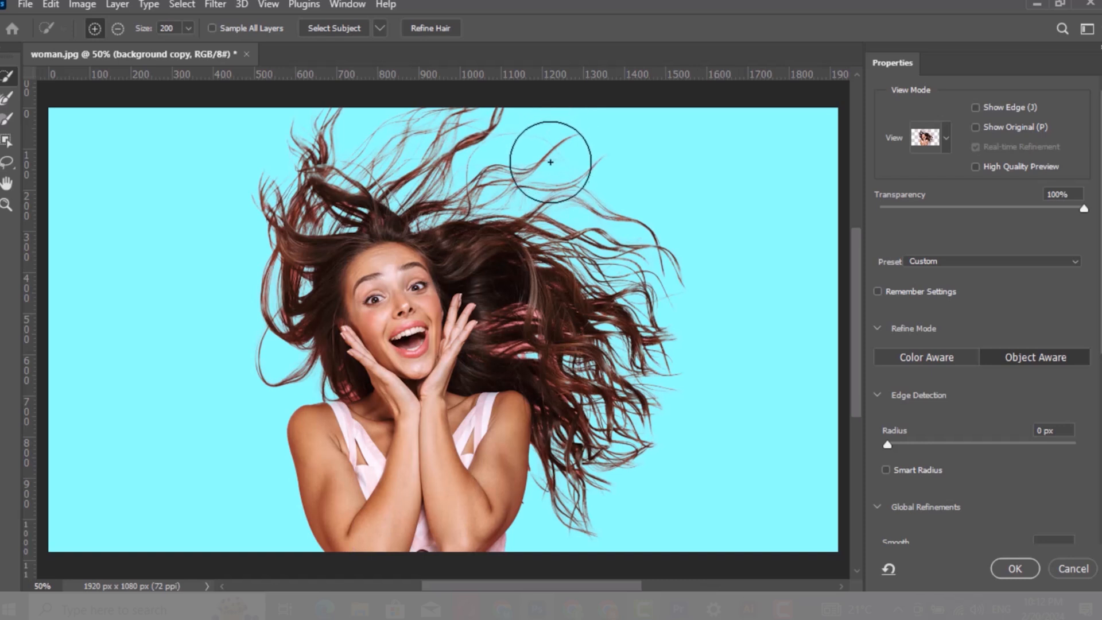
Switch the refine mode to Color Aware and brush over the hair edges with the Refine Edge Brush
click(946, 143)
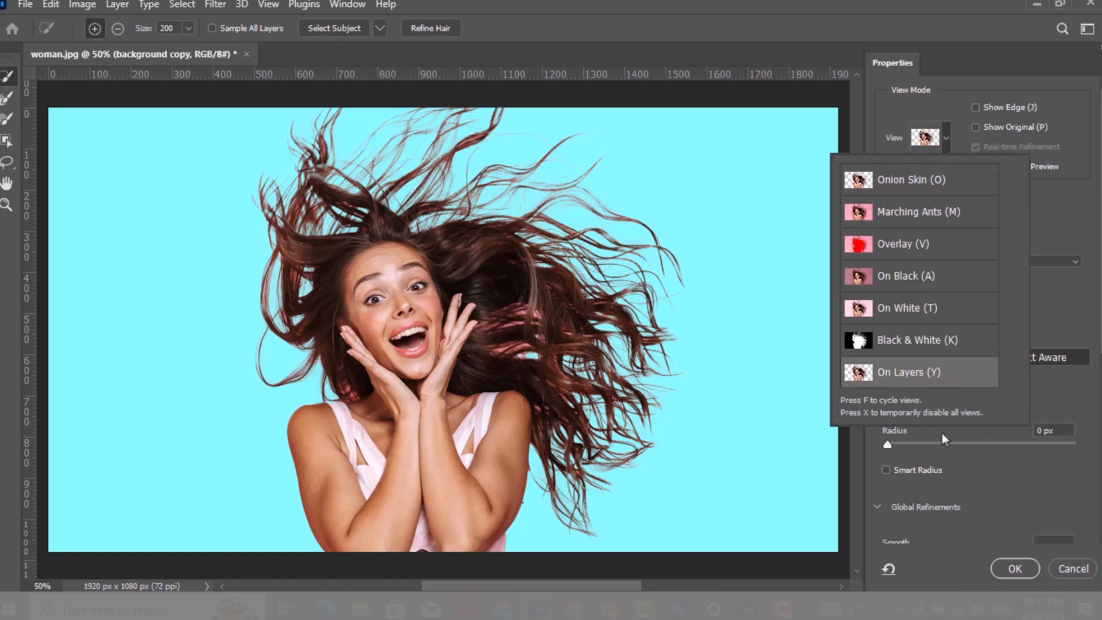
click(1062, 389)
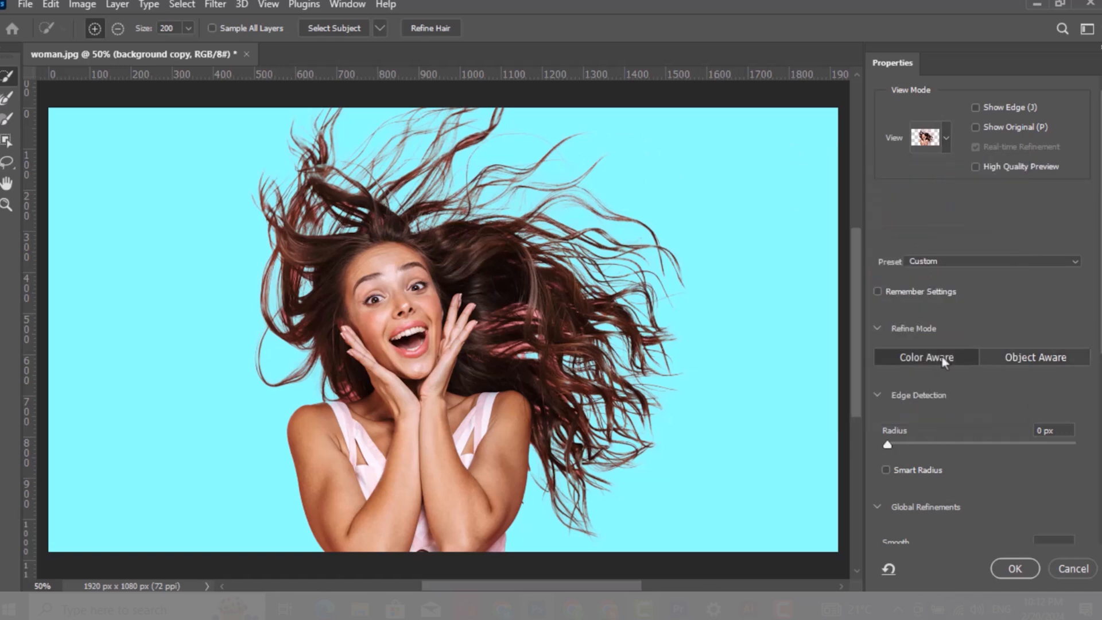
click(1000, 358)
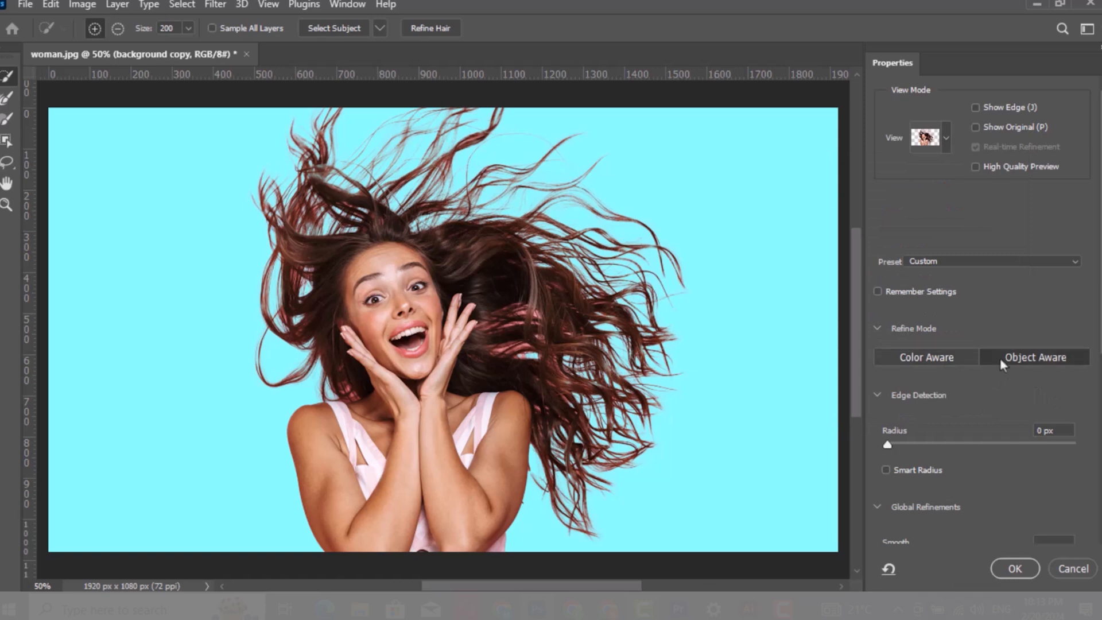
click(939, 357)
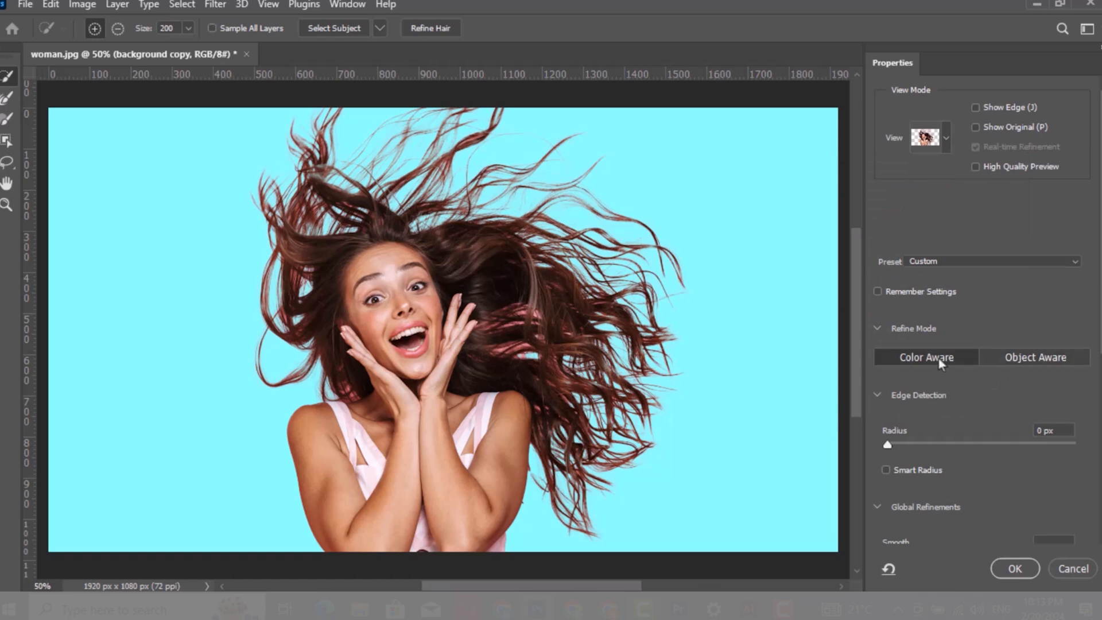
key(r)
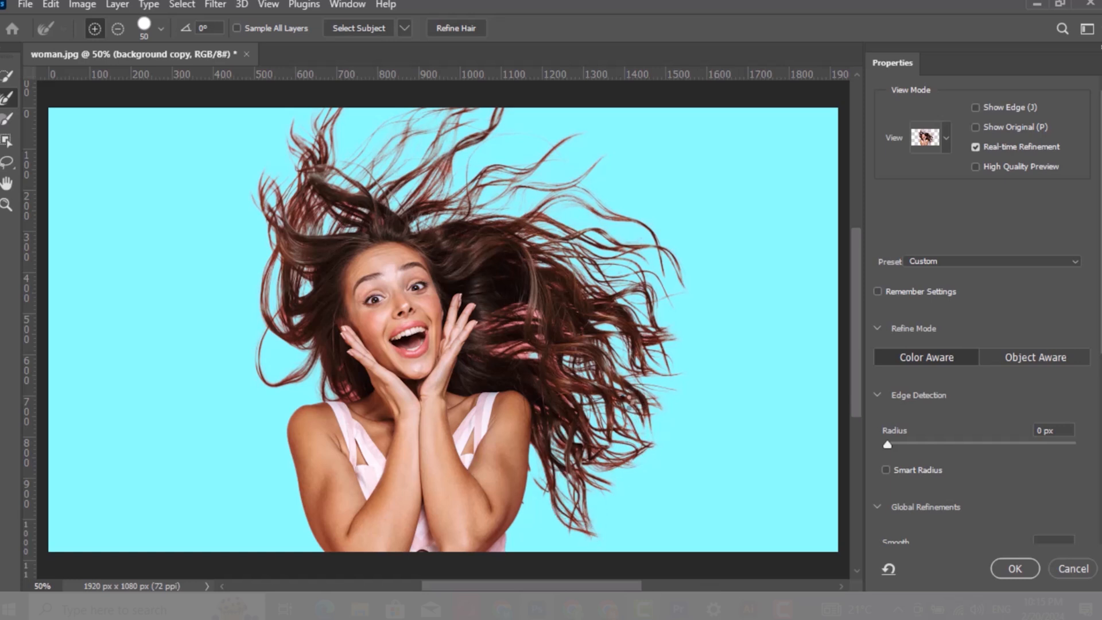
drag(529, 266, 523, 249)
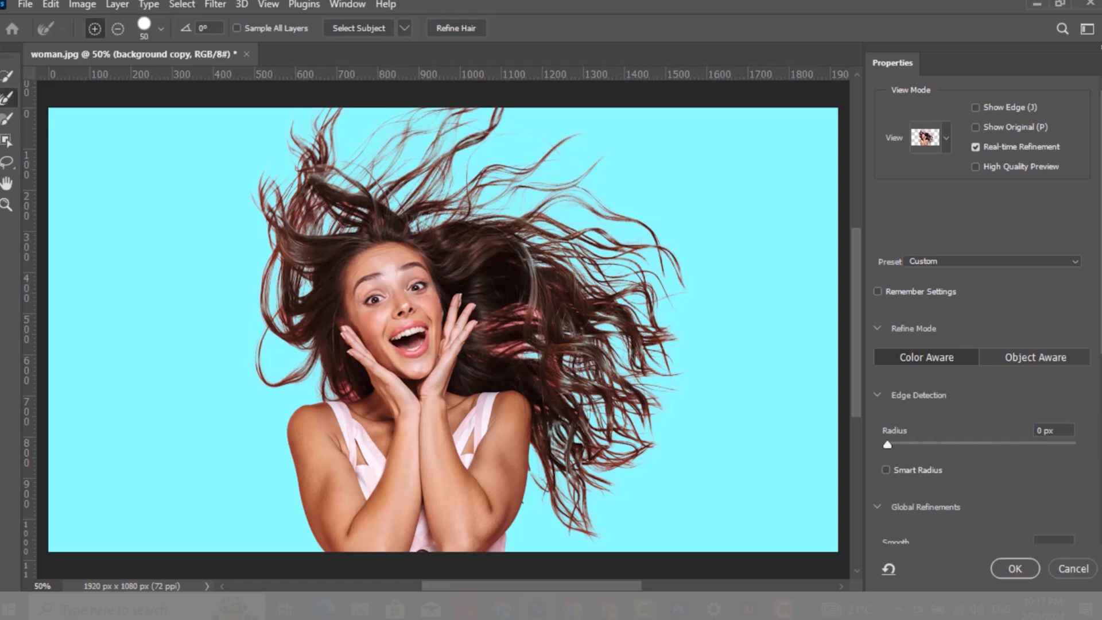
Enable Decontaminate Colors at 100%, output to New Layer with Layer Mask, and confirm
scroll(978, 310, down, 5)
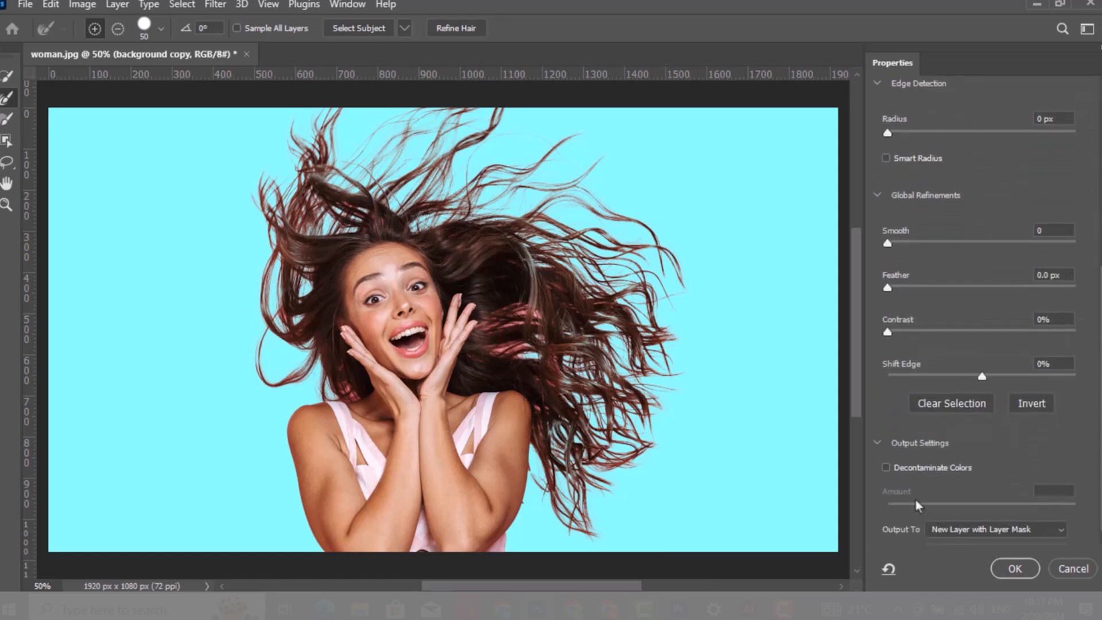
click(886, 468)
click(886, 467)
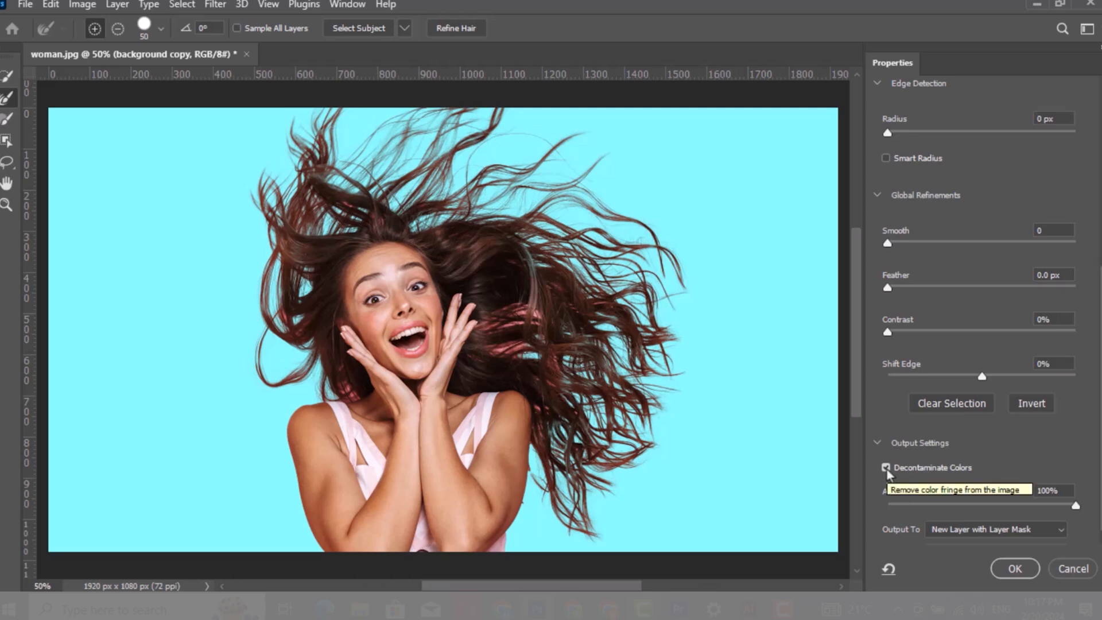
click(1001, 530)
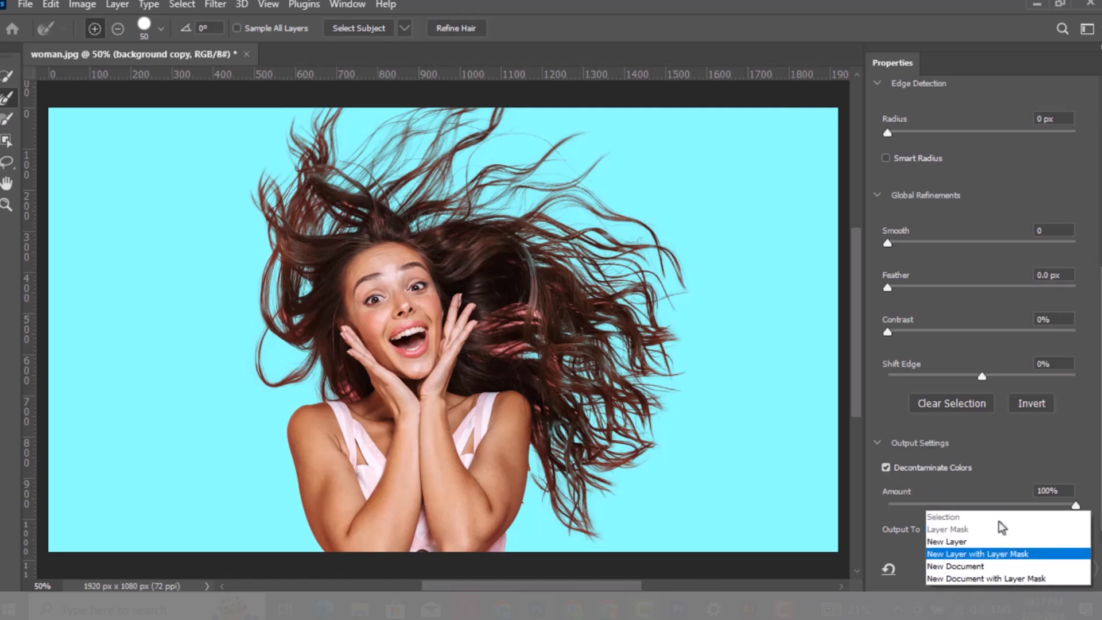
click(964, 554)
click(1012, 569)
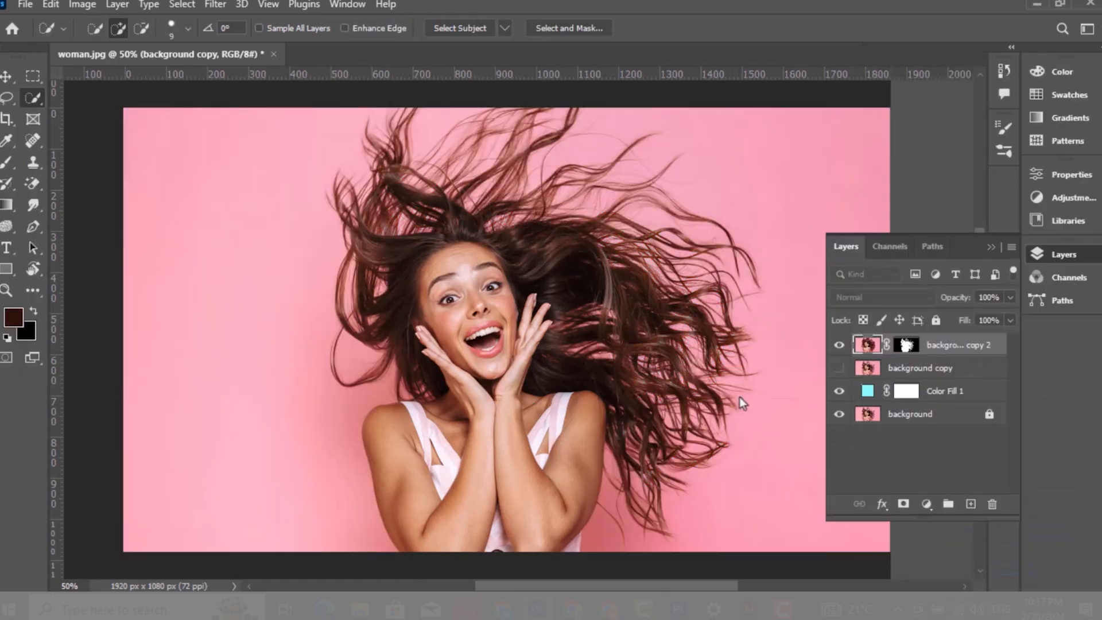
Display the new layer mask and set the Brush tool's blending mode to Overlay
alt+click(905, 346)
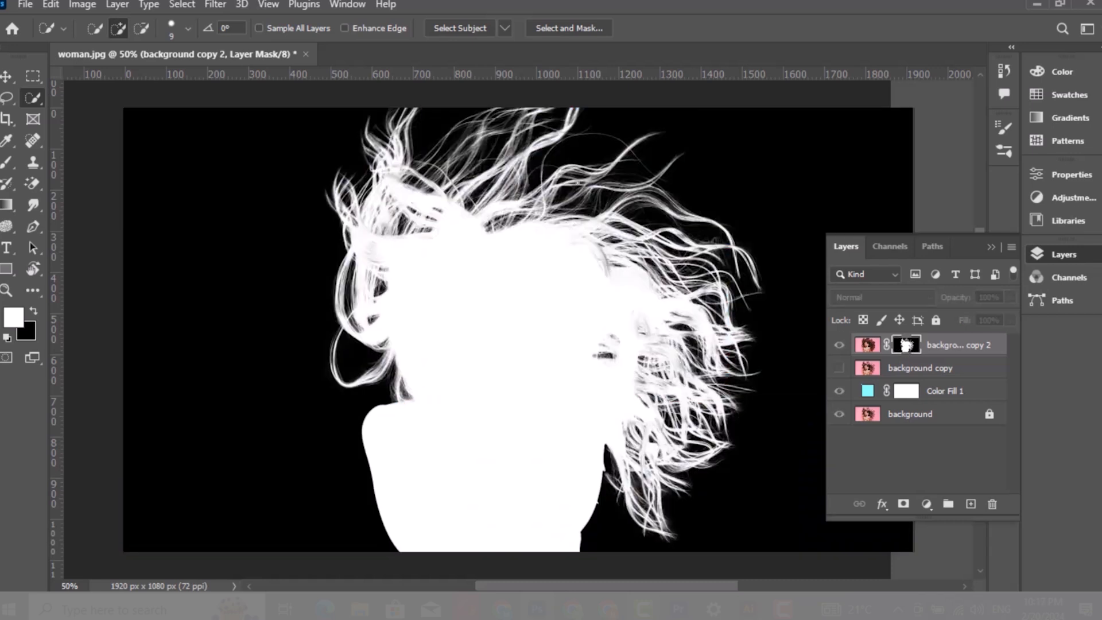
click(8, 163)
click(208, 29)
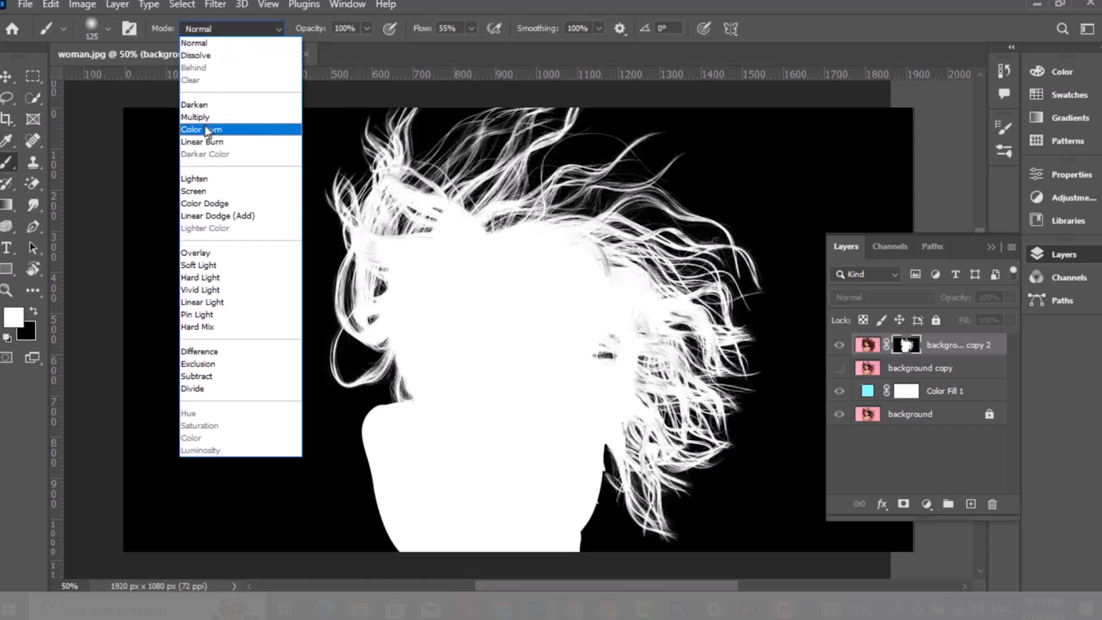
click(202, 253)
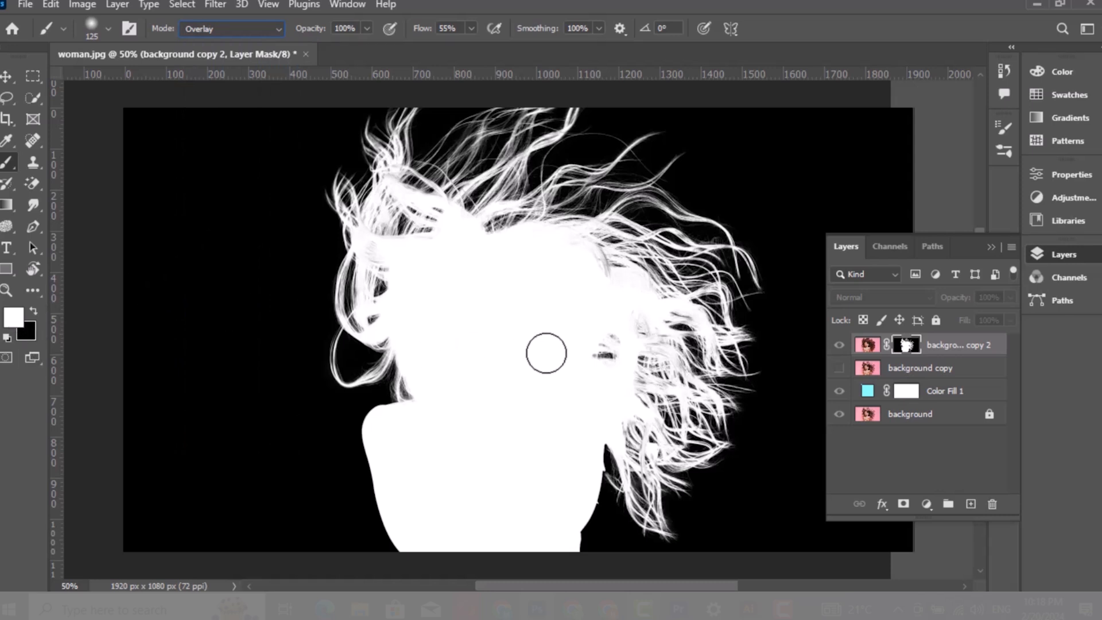
Paint over the hair areas of the layer mask with the Overlay brush, then return to the normal layer view
mouse_move(598, 279)
mouse_down()
mouse_move(580, 250)
mouse_move(611, 289)
mouse_move(602, 257)
mouse_move(669, 339)
mouse_move(603, 259)
mouse_move(571, 244)
mouse_move(489, 321)
mouse_move(462, 313)
mouse_move(597, 325)
mouse_move(649, 314)
mouse_move(641, 338)
mouse_move(642, 312)
mouse_move(613, 329)
mouse_up()
mouse_move(491, 336)
mouse_down()
mouse_move(378, 254)
mouse_move(419, 230)
mouse_move(395, 184)
mouse_up()
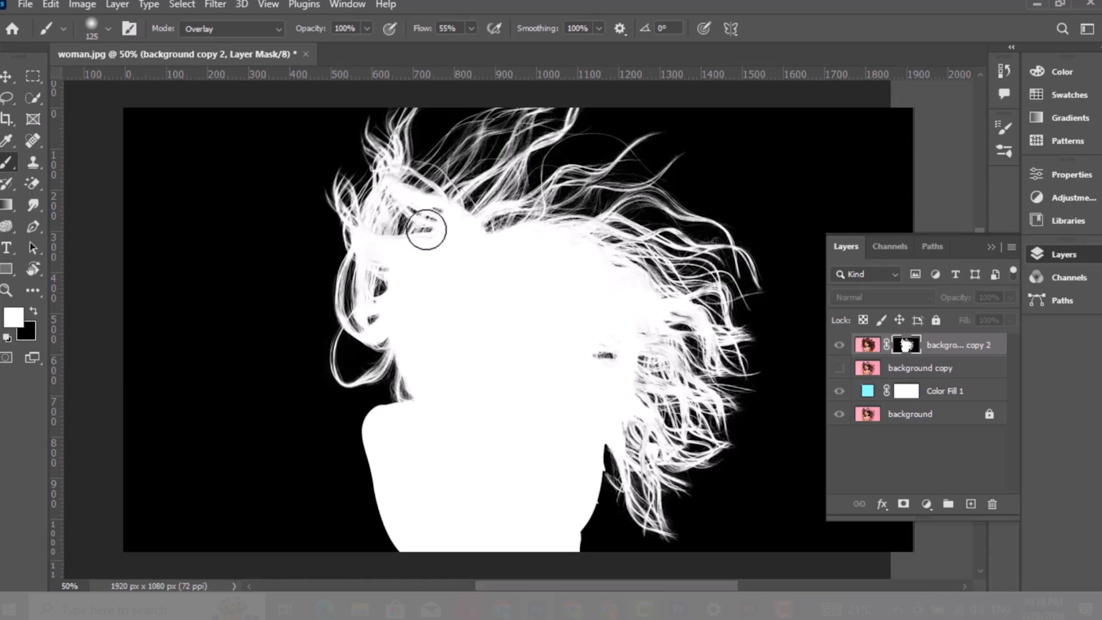
mouse_move(612, 402)
mouse_down()
mouse_move(656, 342)
mouse_move(652, 330)
mouse_move(643, 385)
mouse_move(662, 389)
mouse_move(649, 436)
mouse_move(622, 430)
mouse_move(630, 417)
mouse_move(646, 428)
mouse_move(658, 340)
mouse_move(702, 389)
mouse_move(675, 313)
mouse_move(698, 328)
mouse_move(621, 255)
mouse_move(633, 264)
mouse_move(573, 243)
mouse_move(600, 236)
mouse_up()
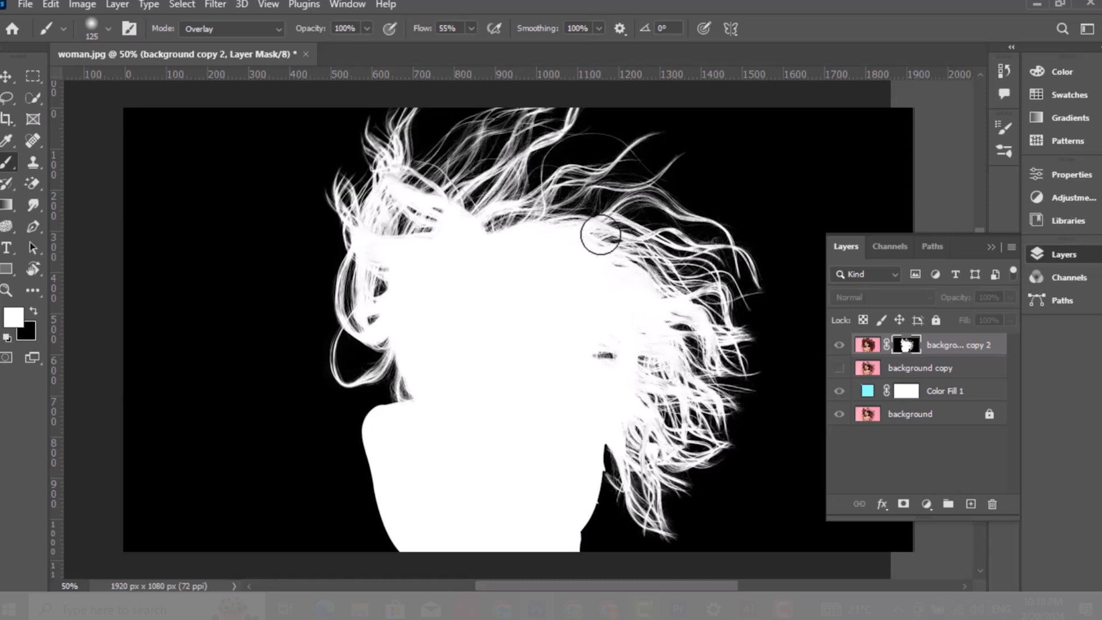
mouse_move(393, 177)
mouse_down()
mouse_move(392, 143)
mouse_move(371, 245)
mouse_move(389, 210)
mouse_up()
mouse_move(357, 279)
mouse_down()
mouse_move(363, 302)
mouse_move(350, 318)
mouse_move(390, 351)
mouse_up()
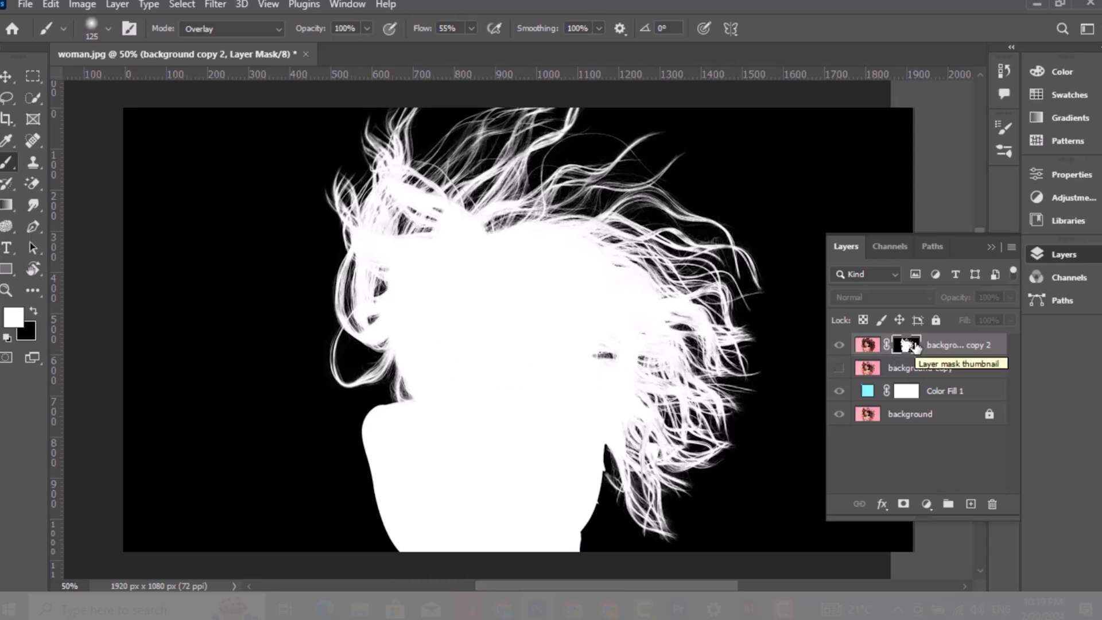
alt+click(913, 346)
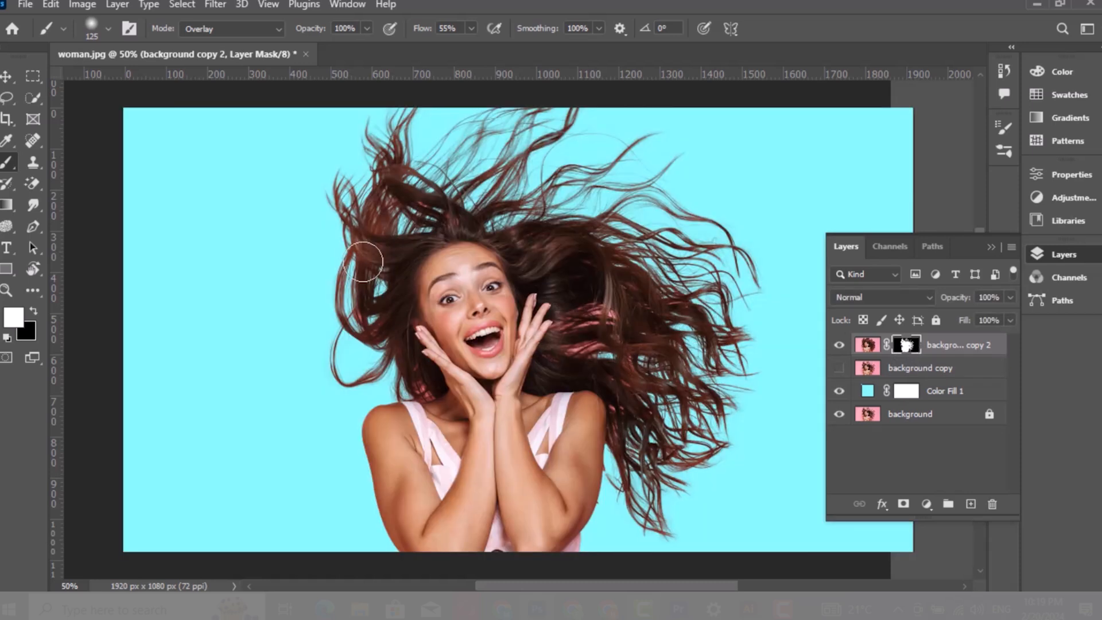
Add a new layer clipped to the cutout layer and set its blend mode to Color
click(970, 504)
right_click(934, 347)
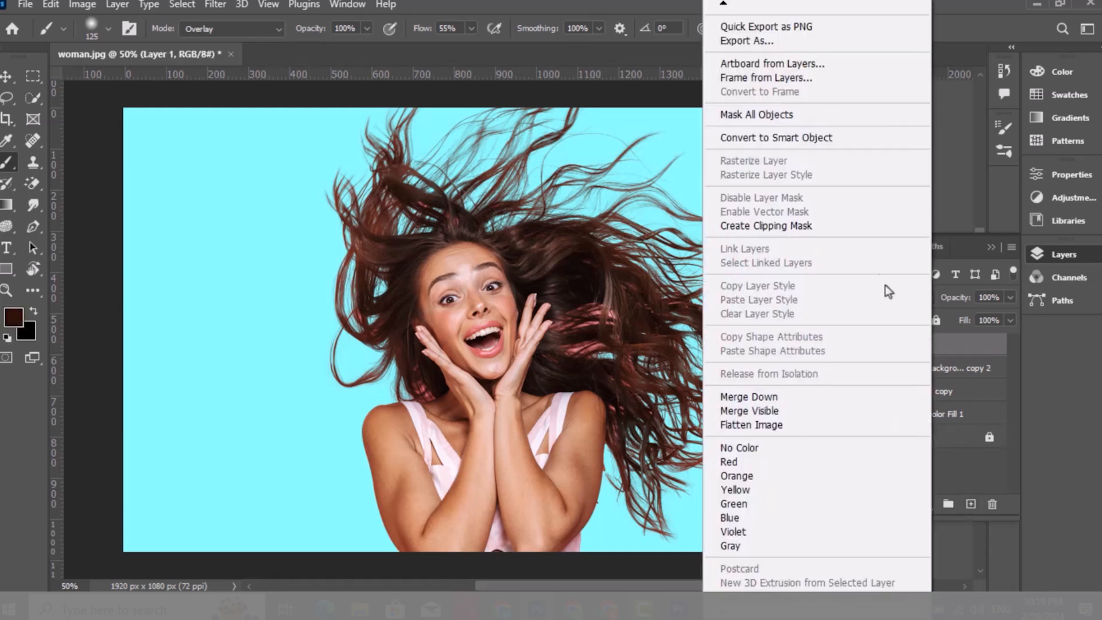
click(834, 231)
click(869, 298)
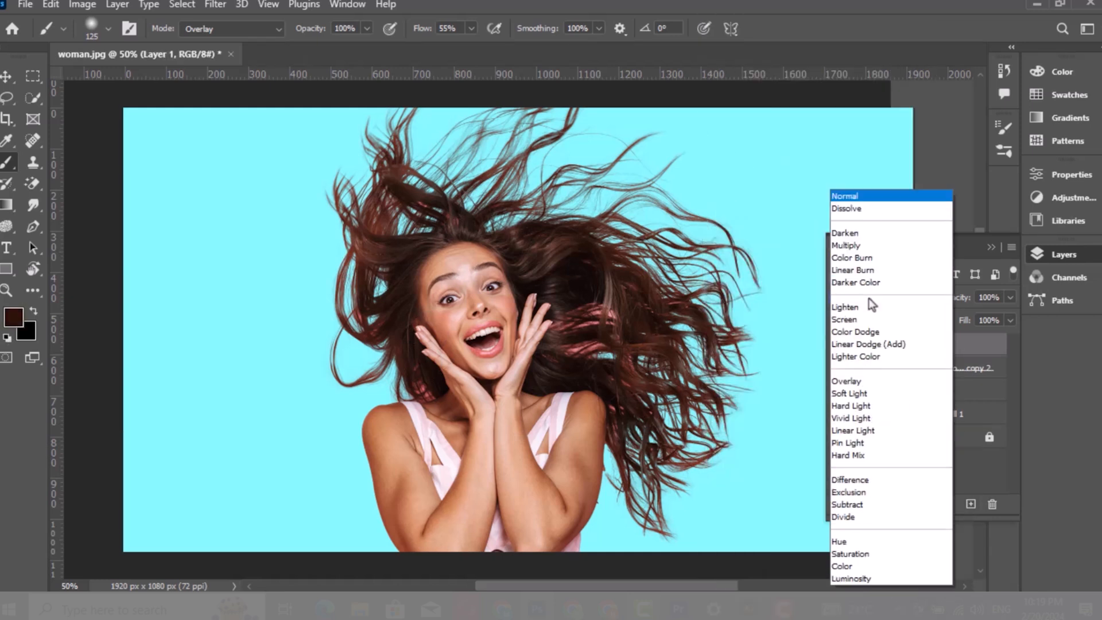
click(843, 566)
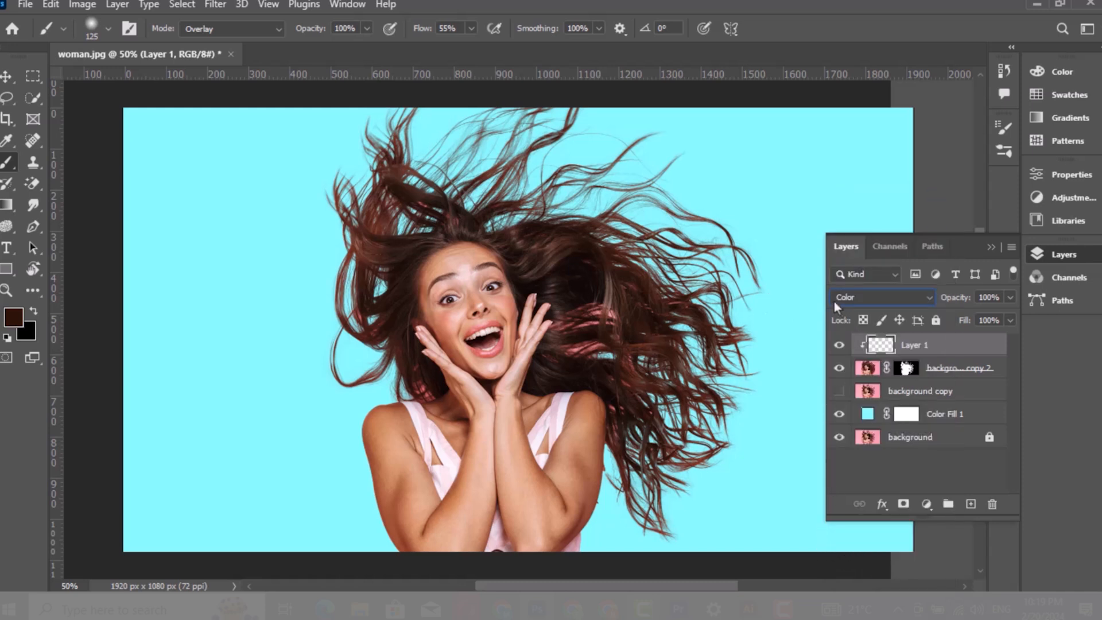
Set the brush mode to Normal and flow to 40%, and reduce the brush size
click(222, 32)
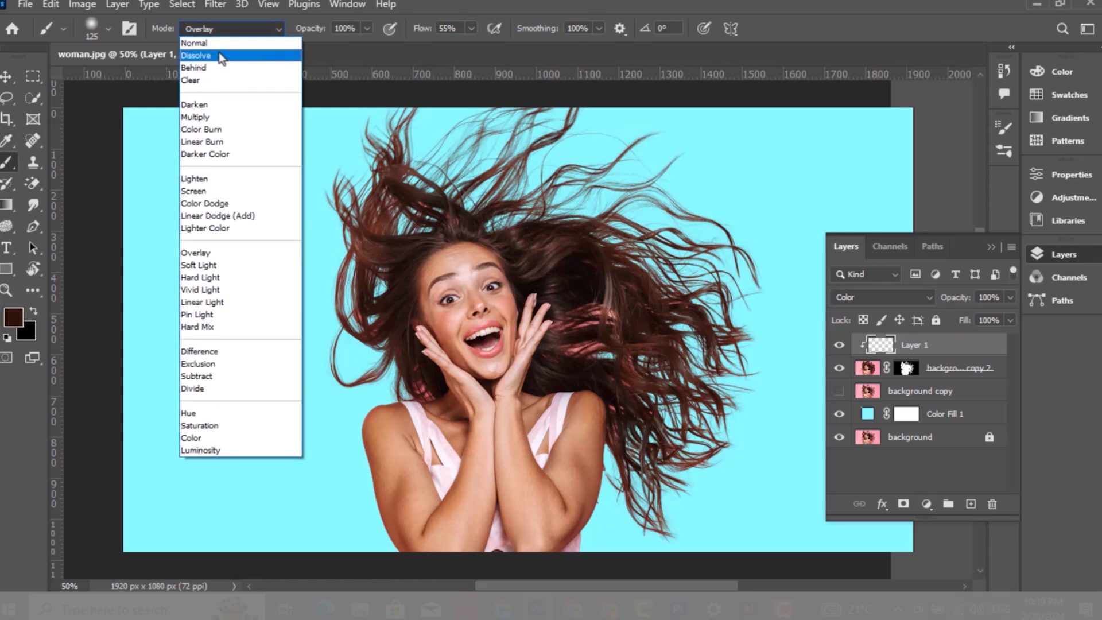
click(221, 42)
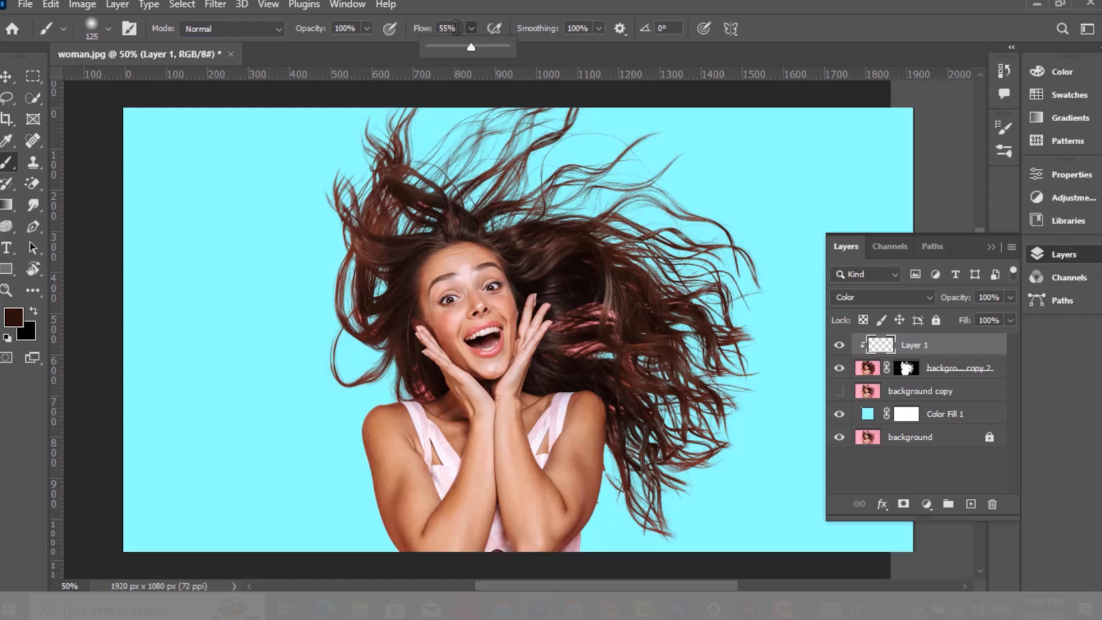
drag(459, 28, 440, 29)
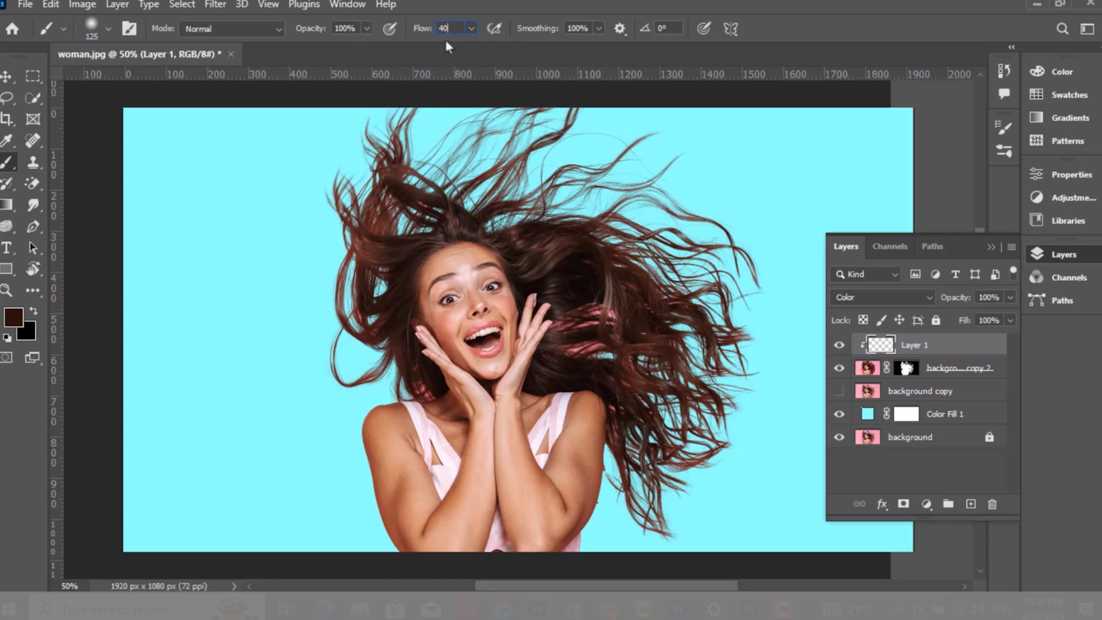
text(40)
key(Return)
key(bracketleft)
key(bracketleft)
Sample hair colors and paint over the reddish hair fringes on the Color layer
alt+click(368, 244)
alt+click(550, 227)
alt+click(400, 196)
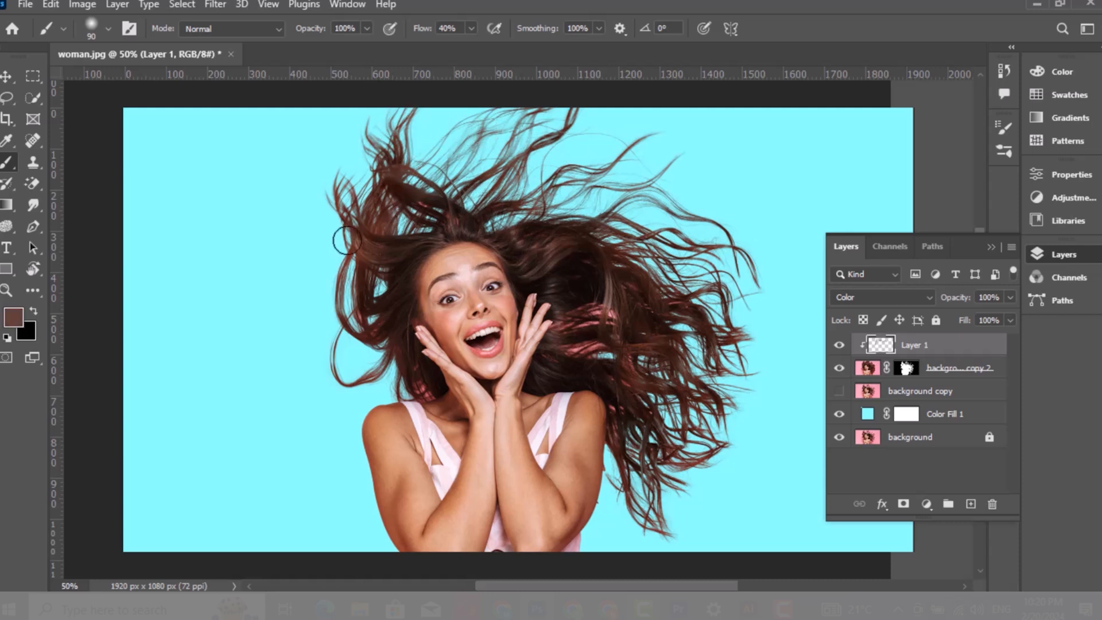
alt+click(592, 281)
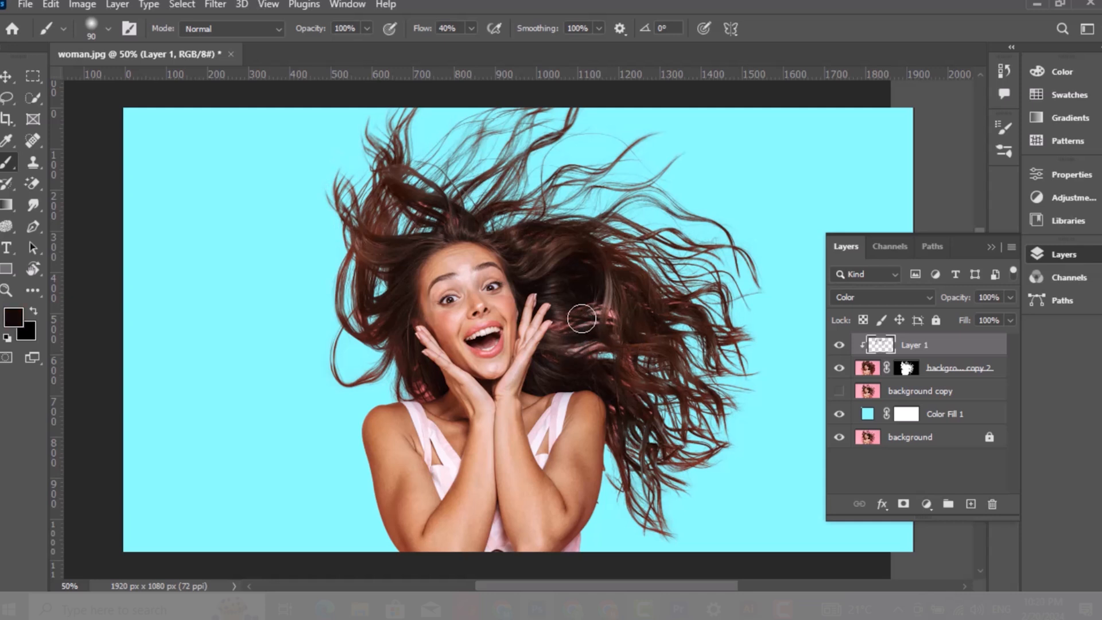
alt+click(649, 350)
alt+click(620, 413)
Duplicate the cutout layer and set the lower copy's blend mode to Multiply
click(957, 373)
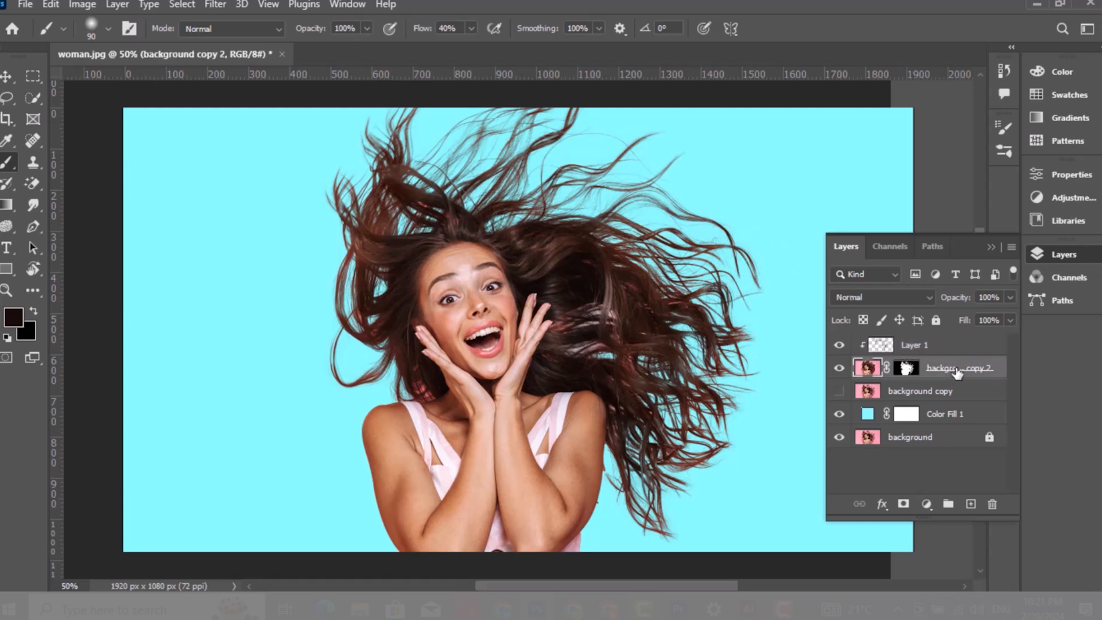
key(ctrl+j)
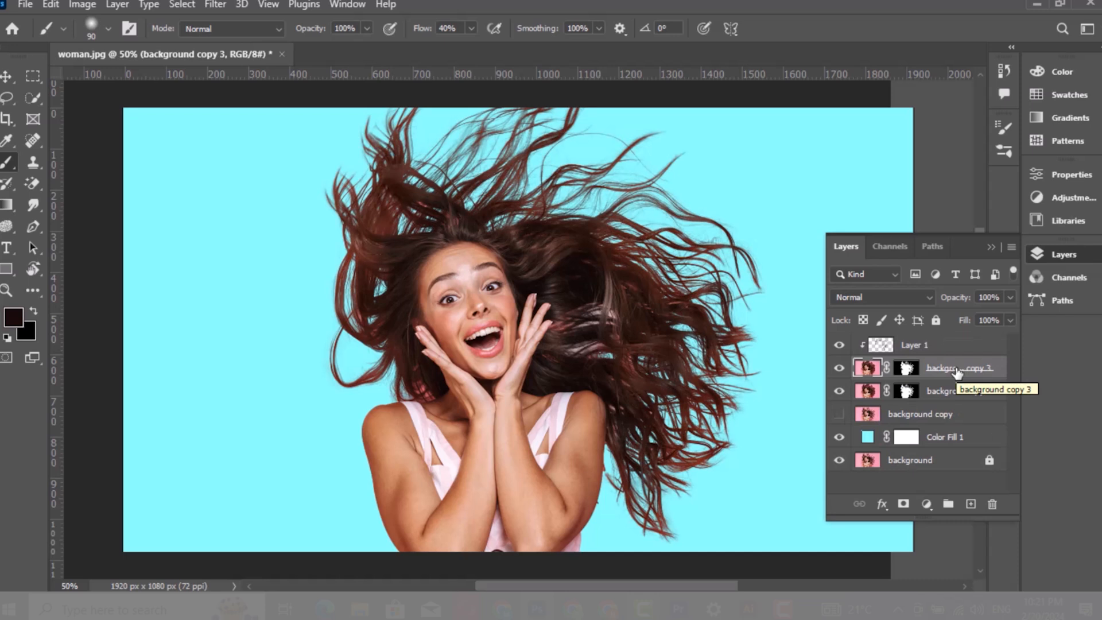
click(954, 396)
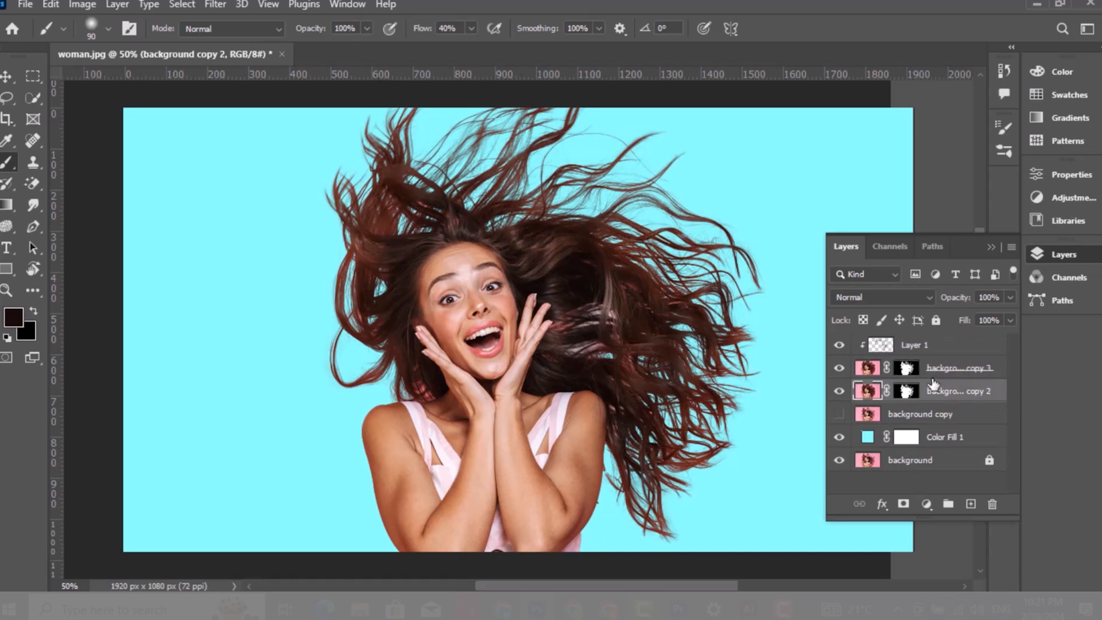
click(887, 299)
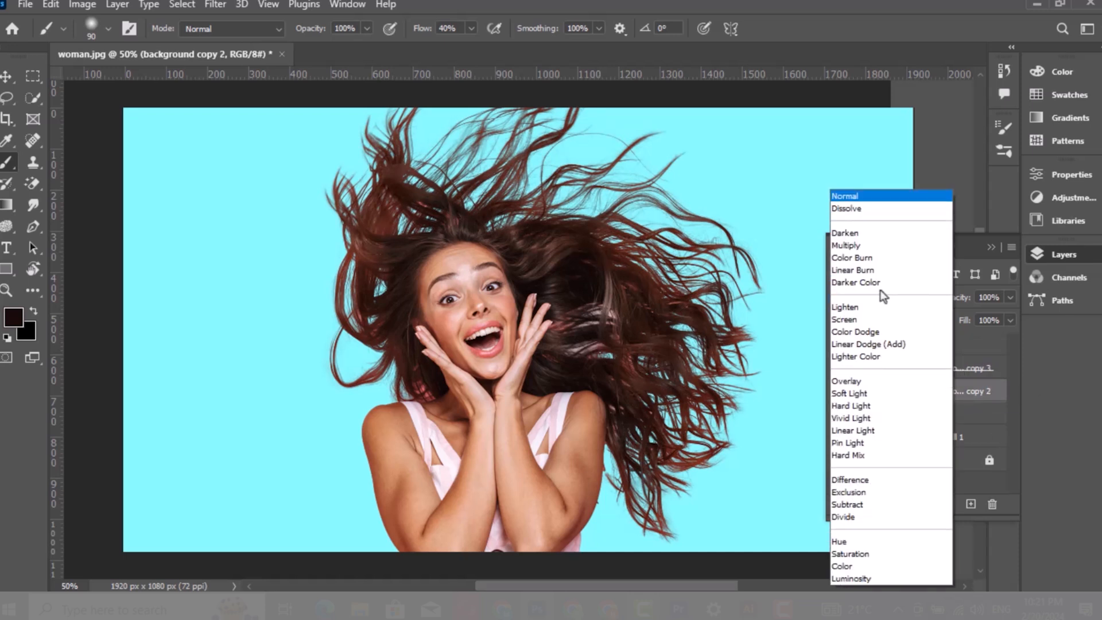
click(852, 246)
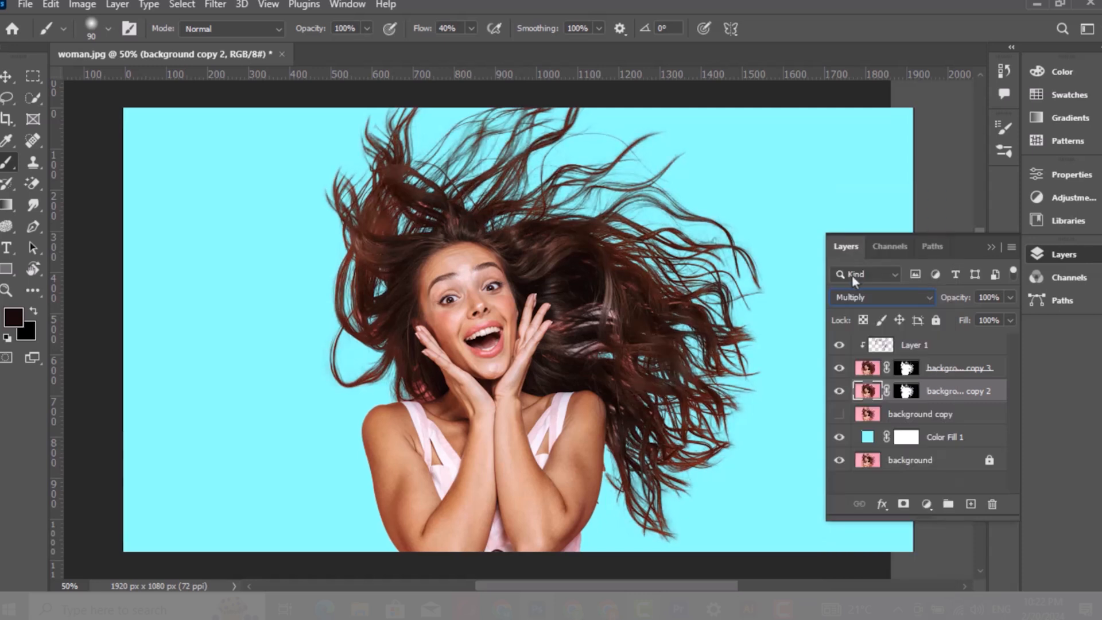
Split the top copy's Blend If This Layer black slider to 25 and 111 in its layer style
click(838, 370)
click(838, 370)
click(974, 372)
double_click(968, 371)
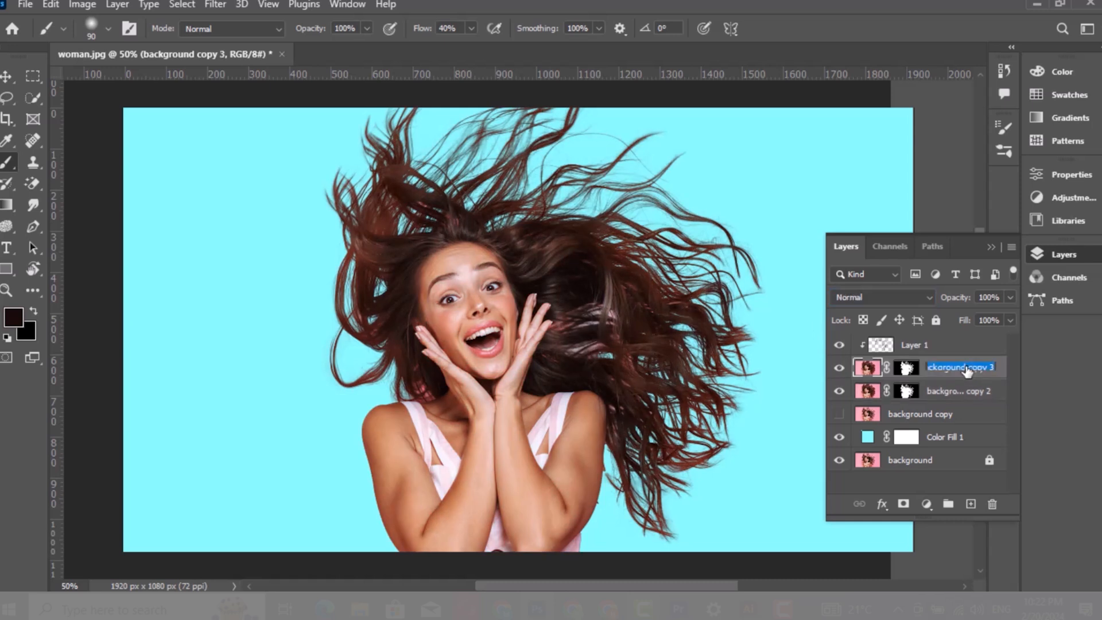
key(Return)
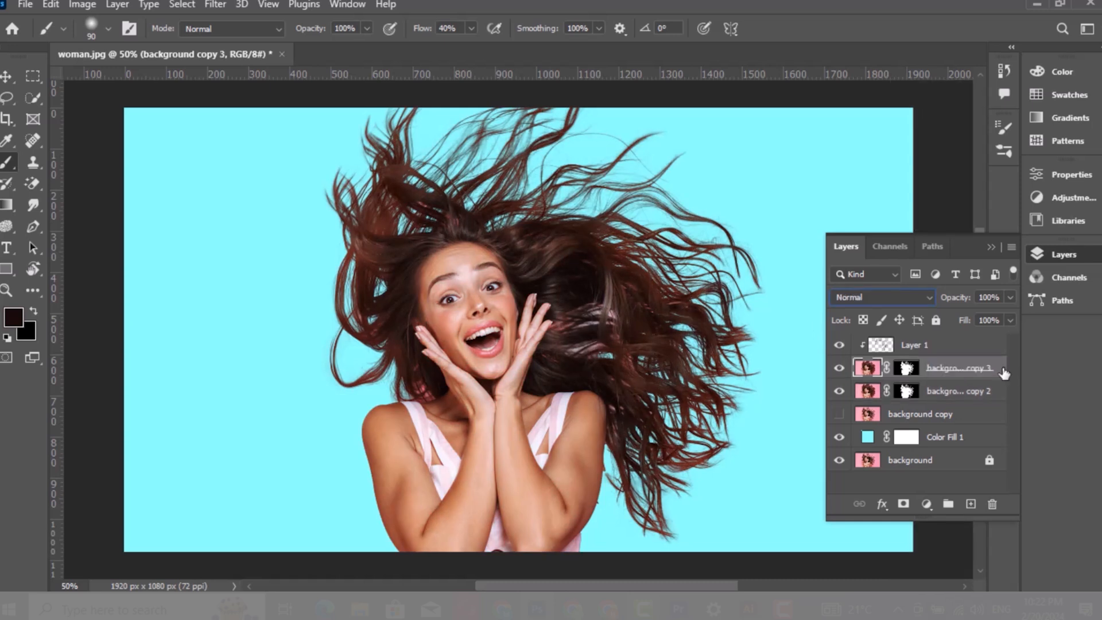
double_click(862, 343)
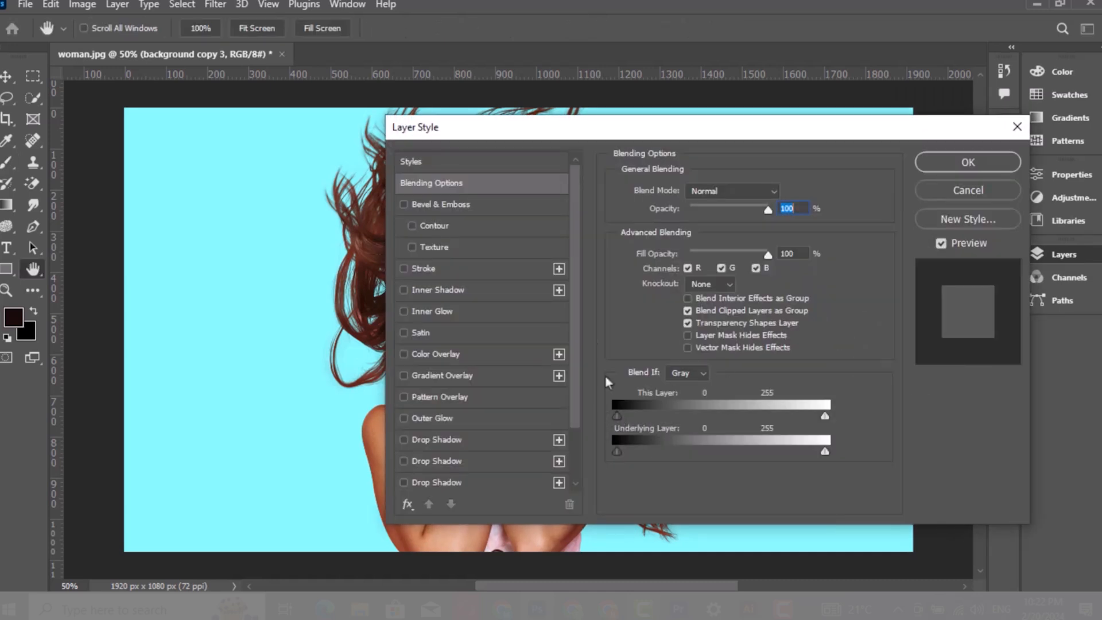
drag(529, 132, 643, 135)
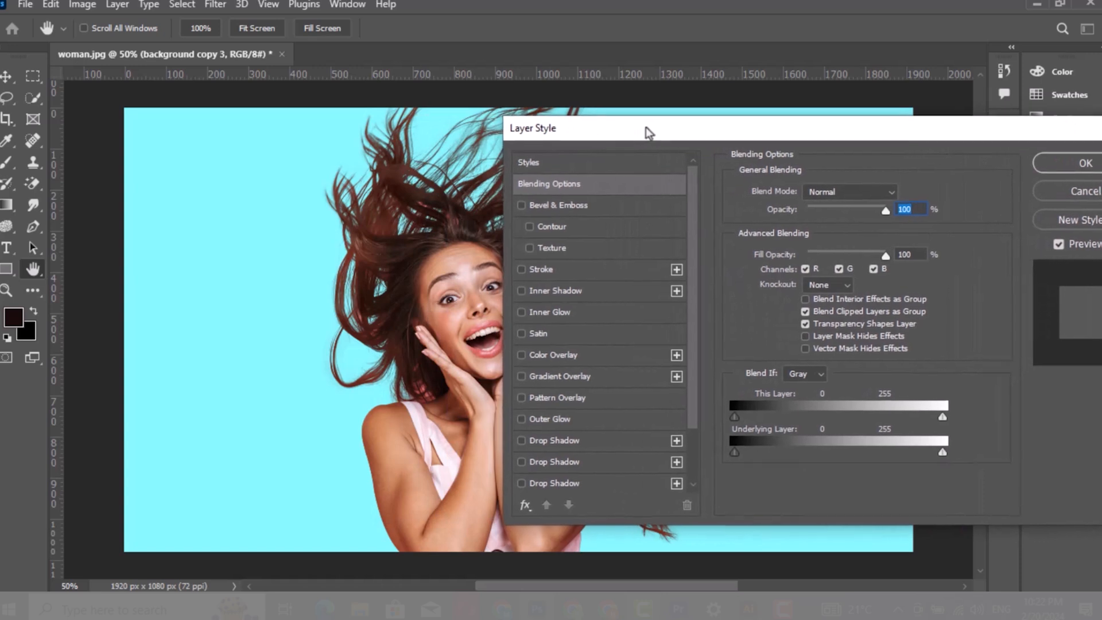
drag(731, 418, 751, 421)
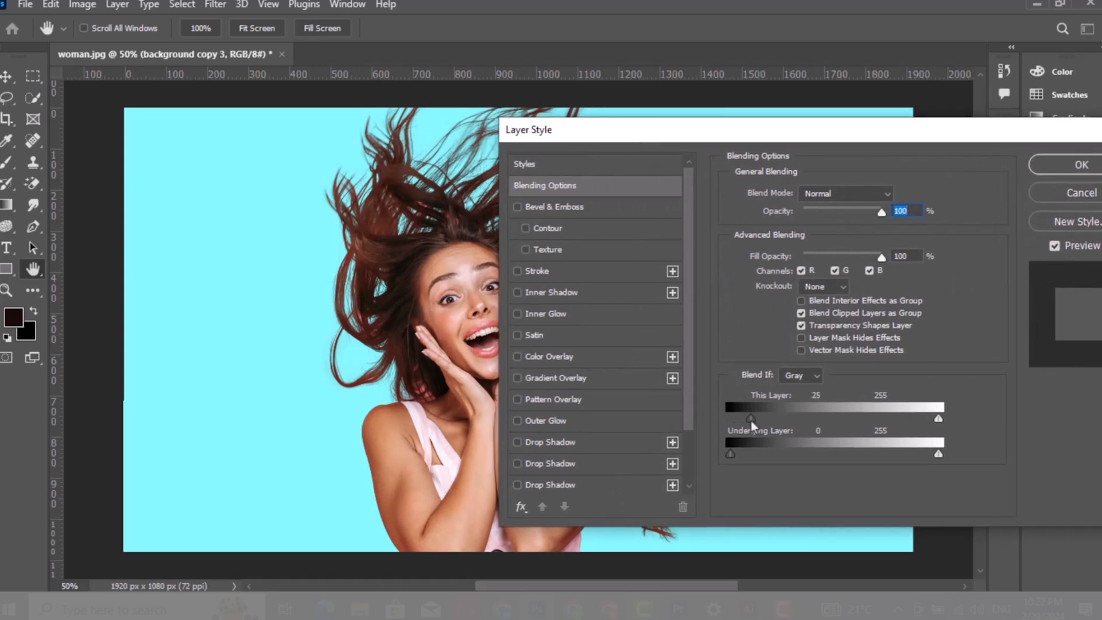
drag(753, 421, 817, 419)
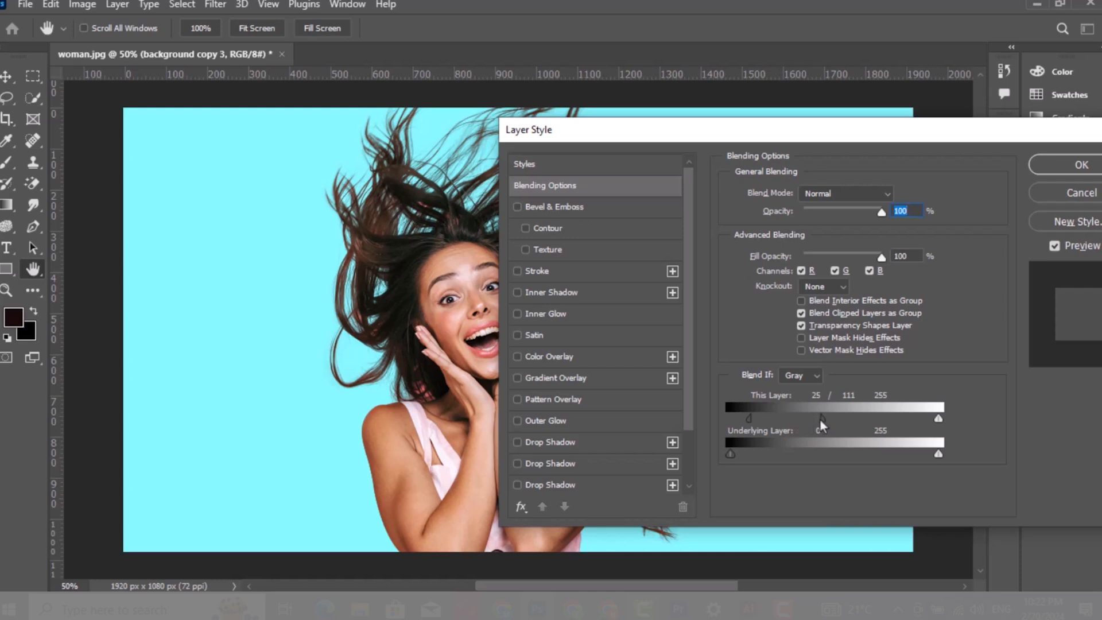
drag(821, 421, 818, 420)
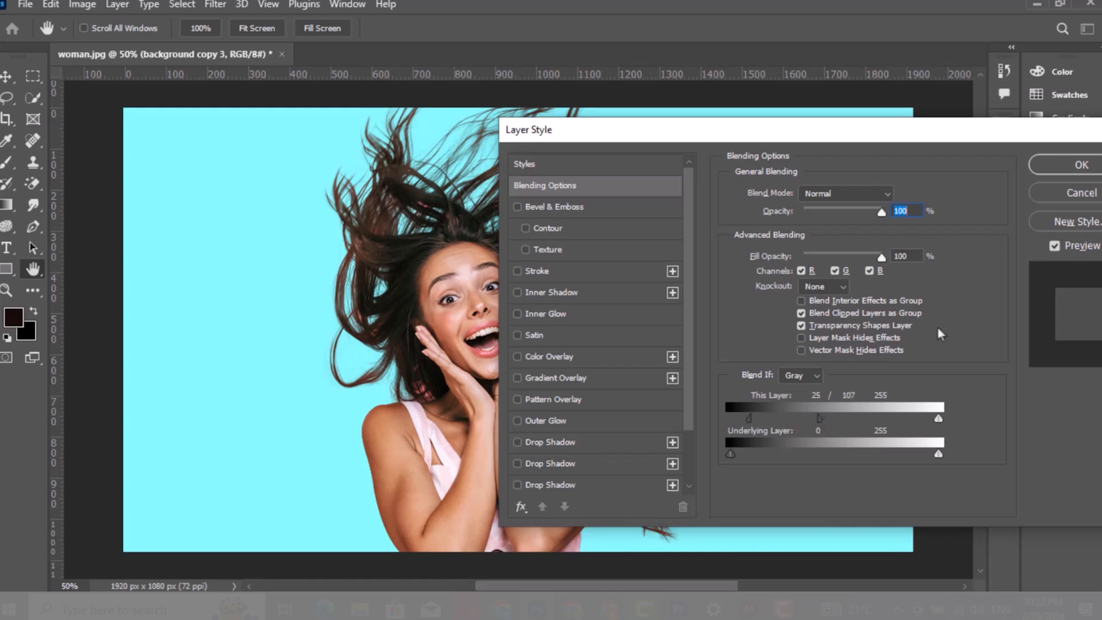
click(1055, 245)
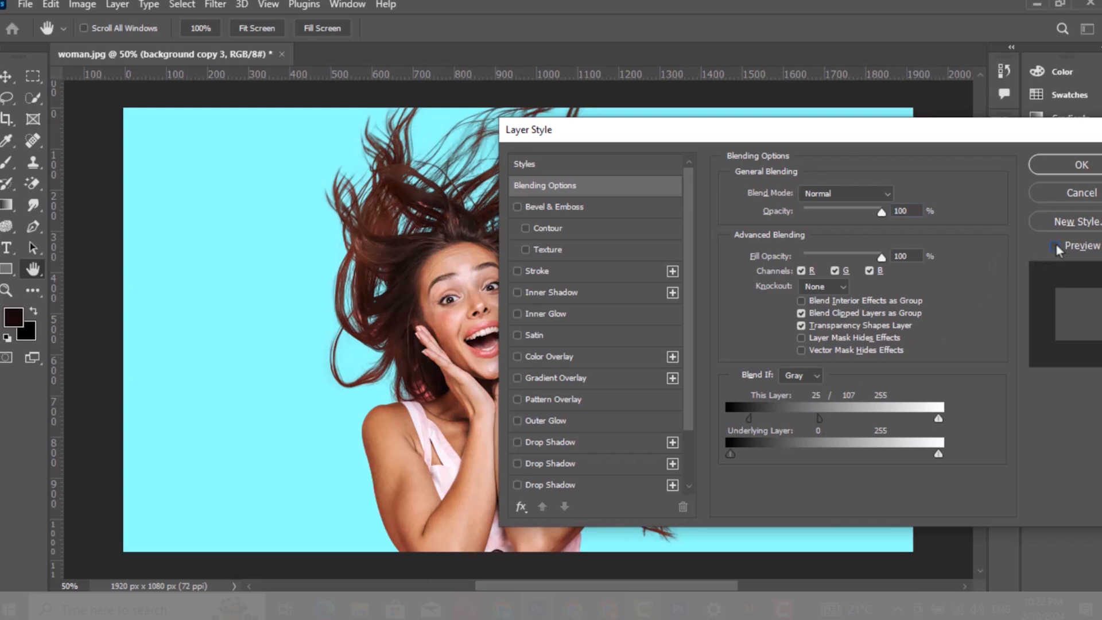
click(1081, 172)
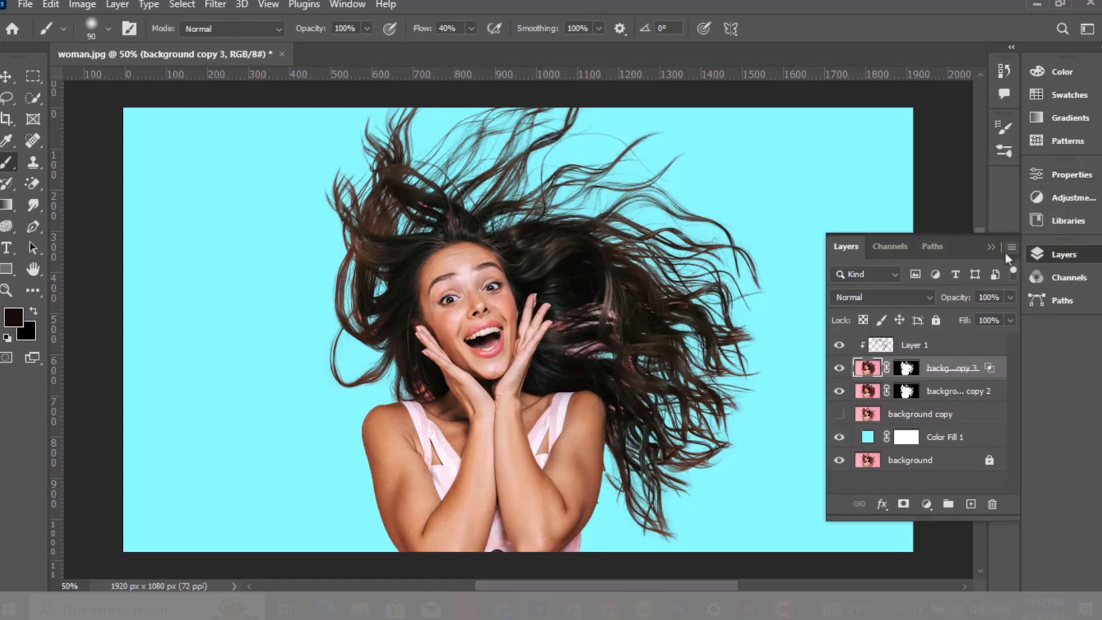
Change the Color Fill layer's color to pink ff8bd7
double_click(868, 440)
drag(754, 322, 749, 238)
drag(604, 216, 615, 216)
click(872, 208)
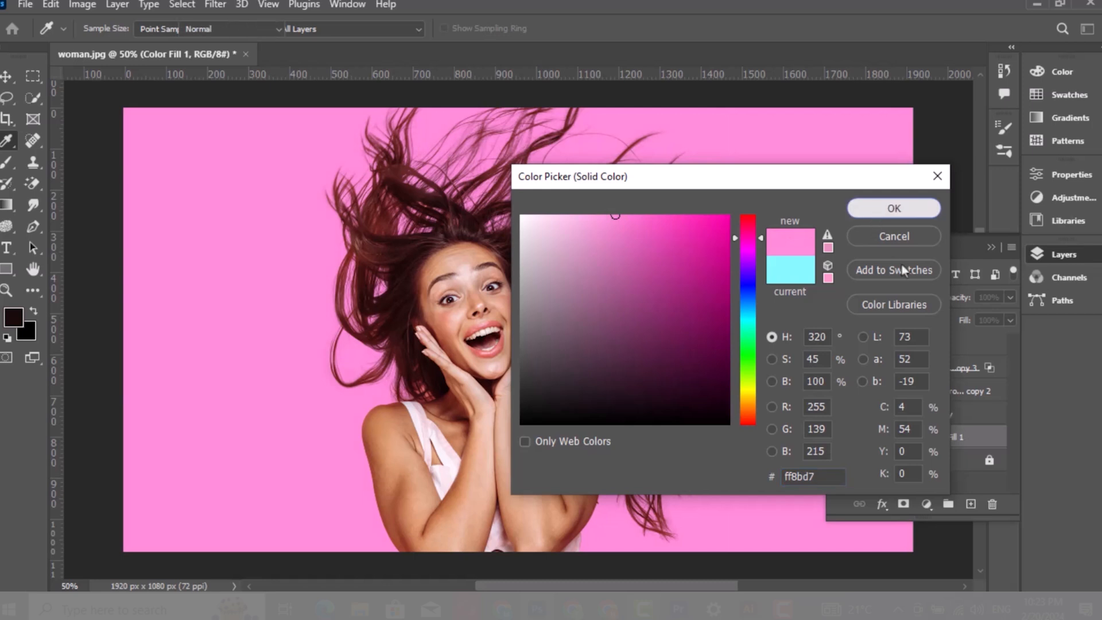
click(990, 248)
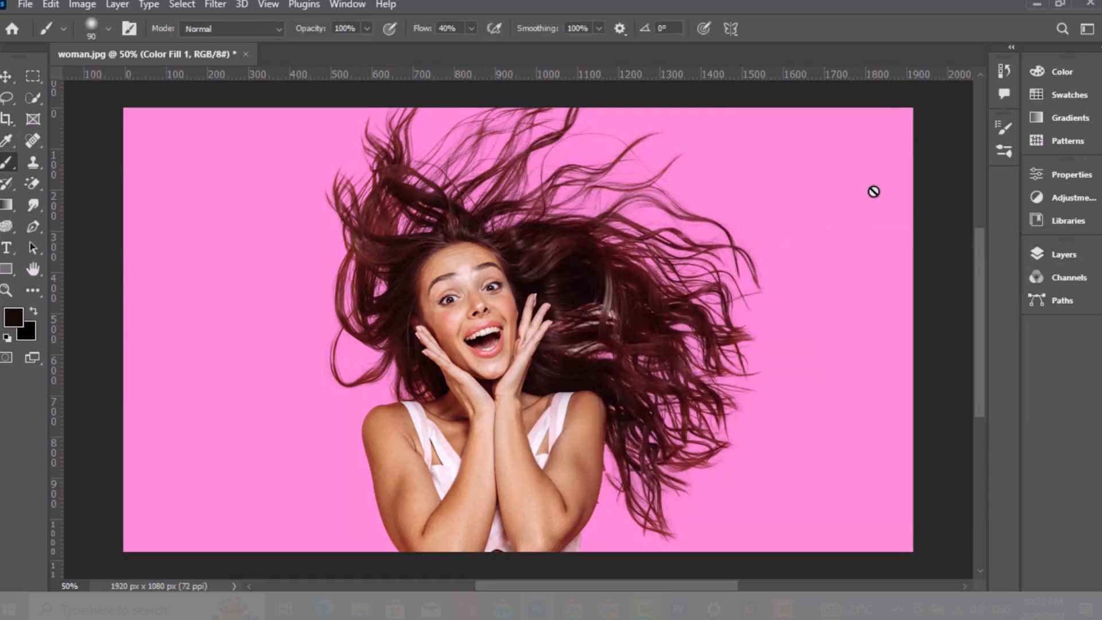
In 2.jpg, run Select Subject on Layer 0 and add a layer mask from the selection
key(v)
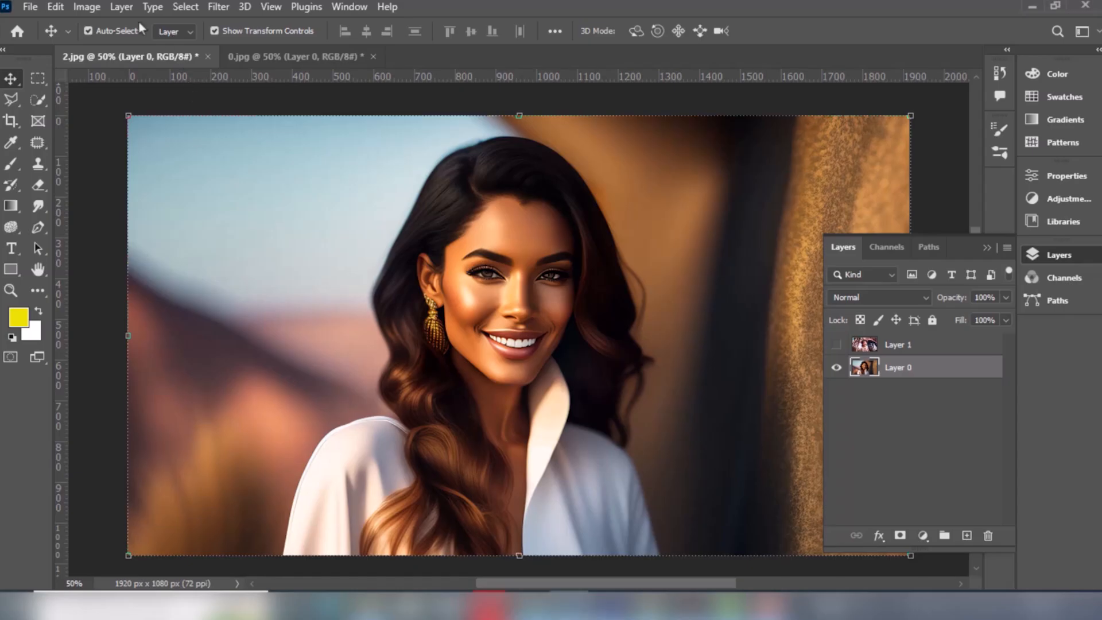
click(192, 8)
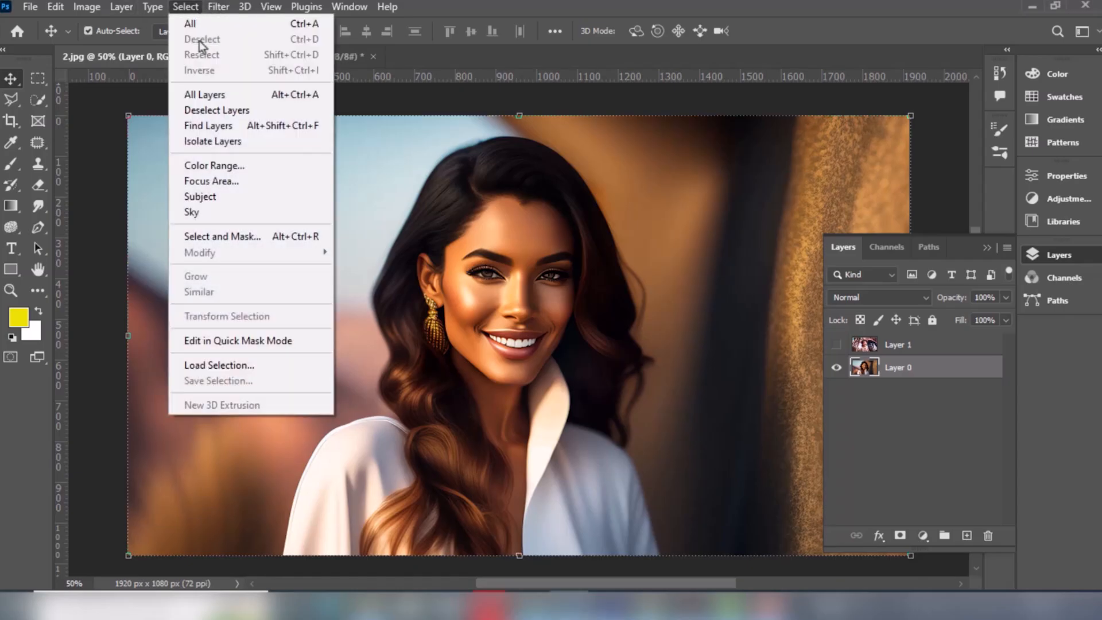
click(216, 195)
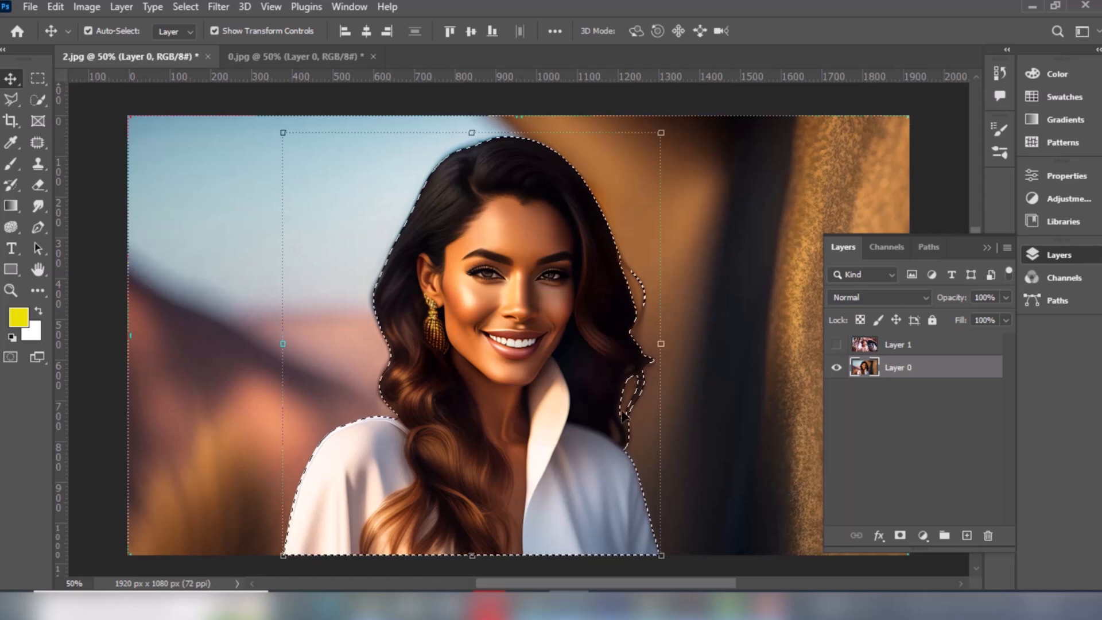
click(900, 536)
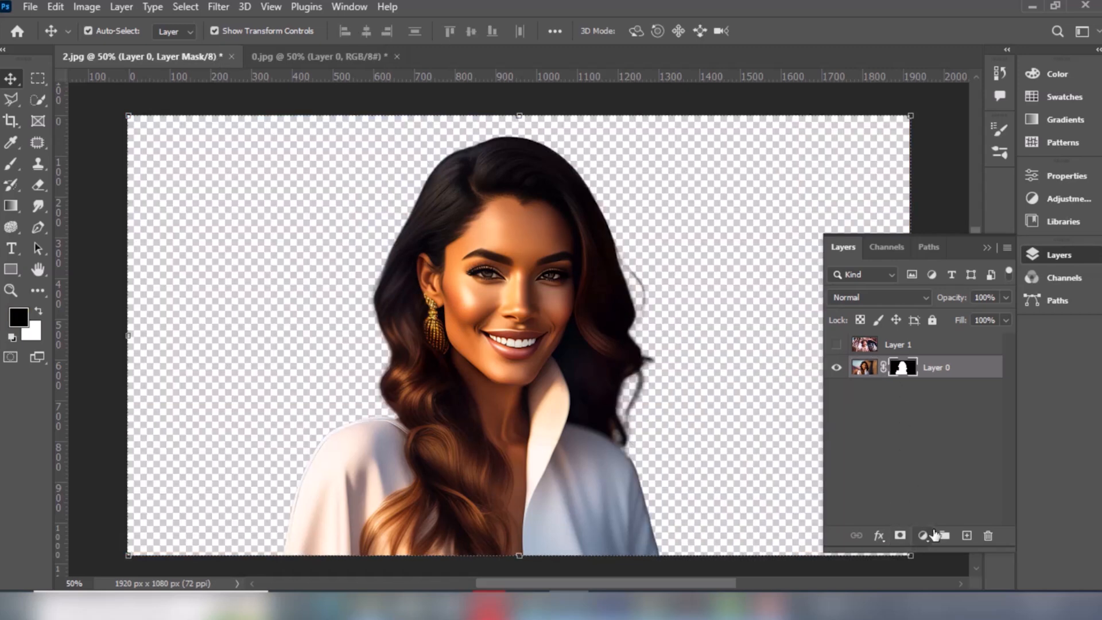
Add a purple Solid Color fill layer and move it beneath Layer 0
click(922, 535)
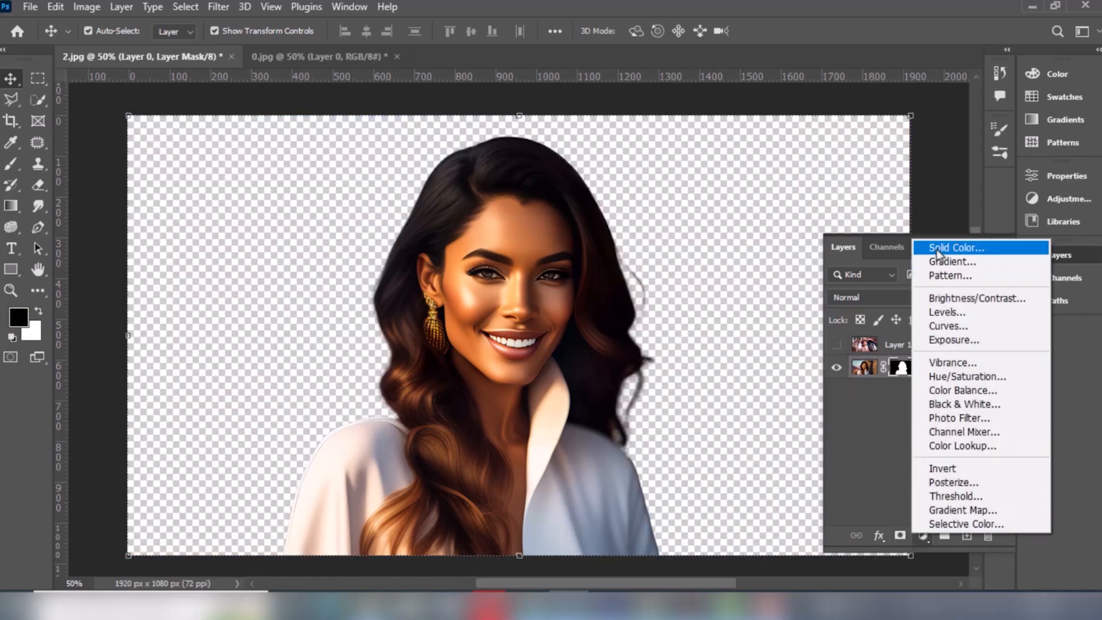
click(918, 244)
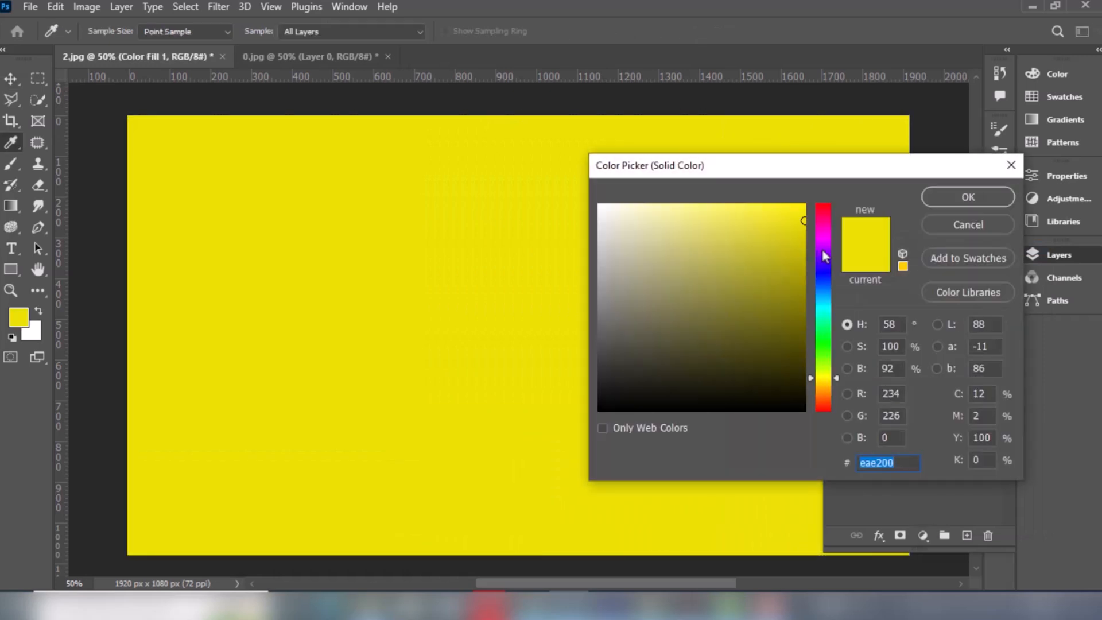
click(823, 244)
drag(806, 240, 811, 258)
click(968, 197)
drag(912, 369, 904, 423)
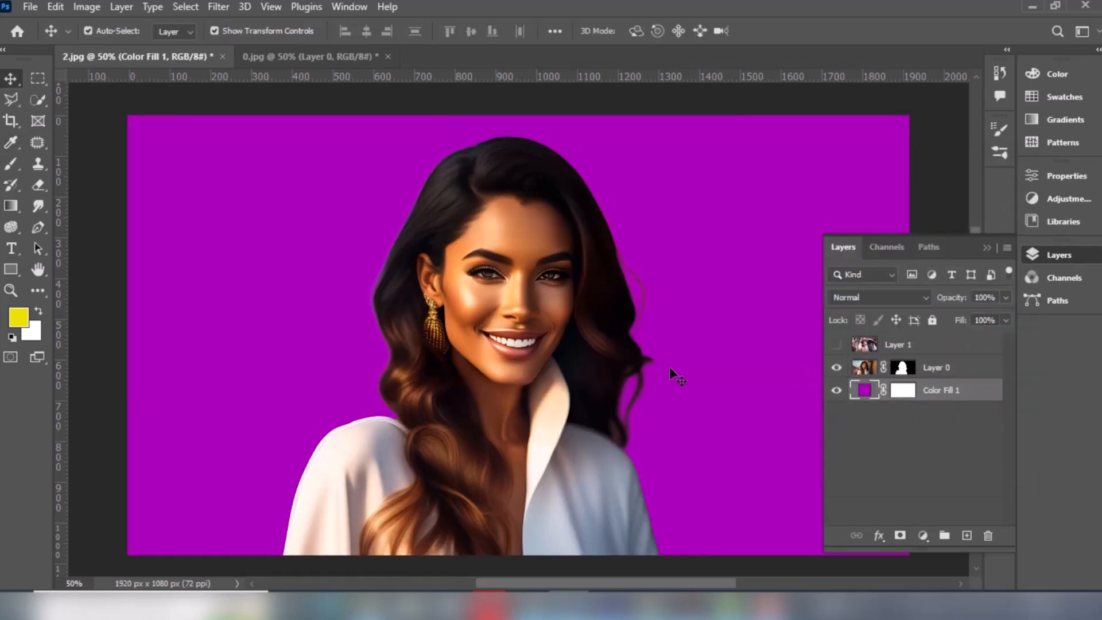
Zoom in to inspect the hair edges against the purple background
key(z)
drag(320, 232, 536, 431)
scroll(462, 373, down, 3)
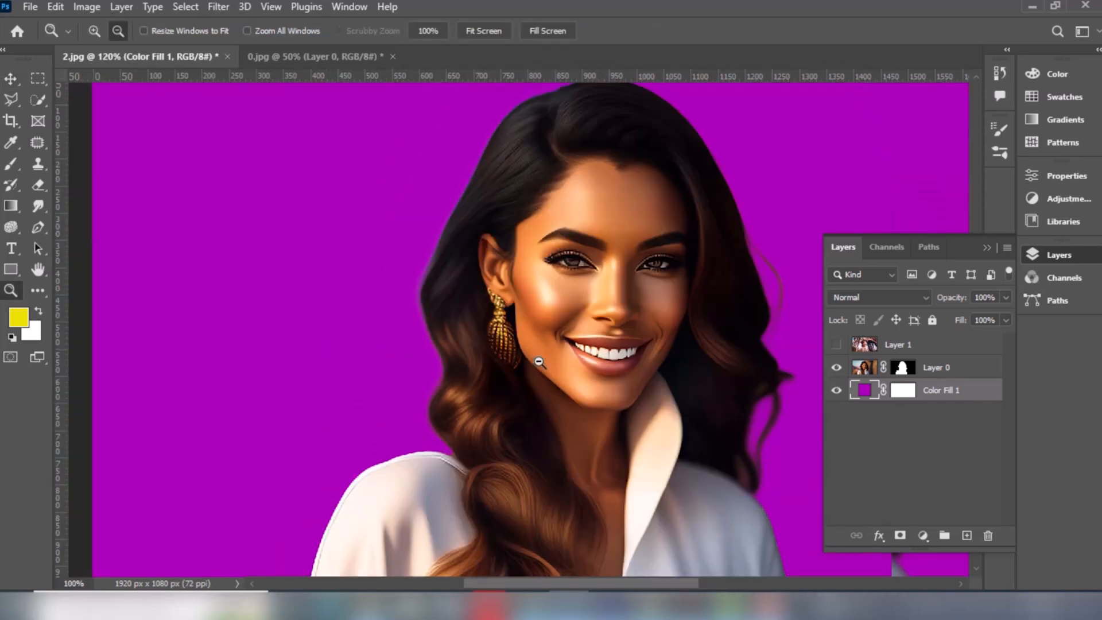
drag(566, 358, 473, 316)
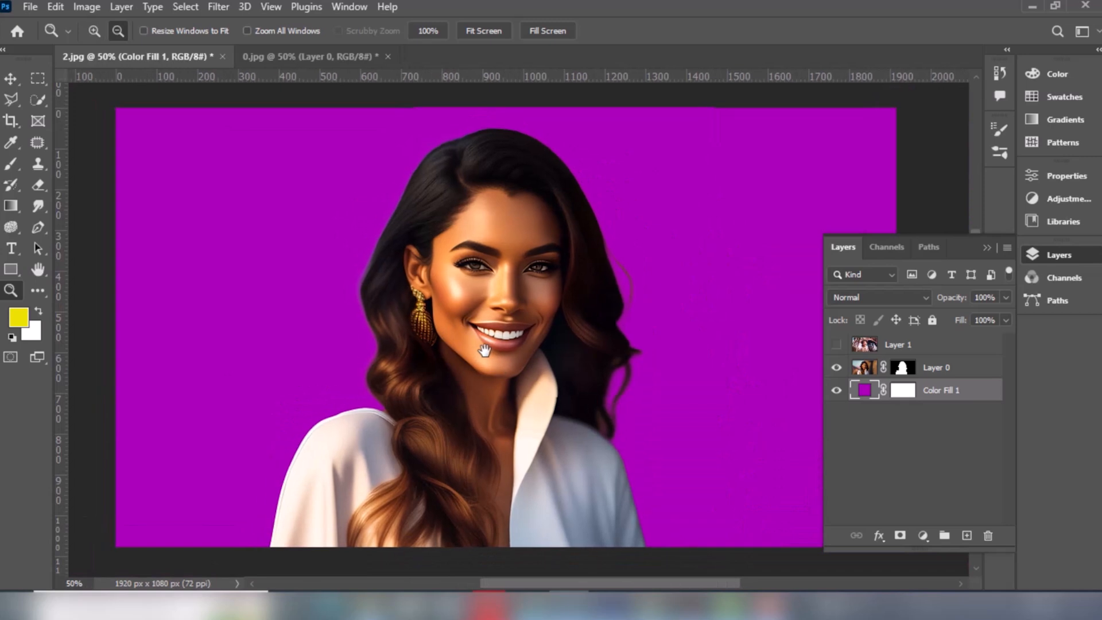
Show only Layer 1 by hiding Layer 0 and the Color Fill layer
click(10, 80)
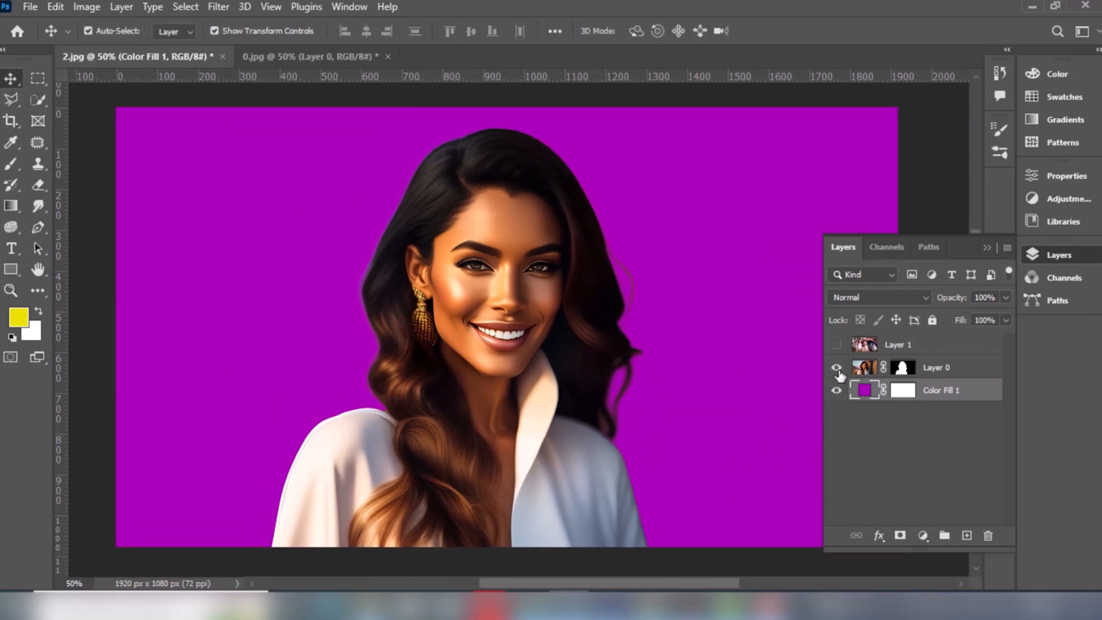
click(838, 370)
click(836, 345)
click(836, 390)
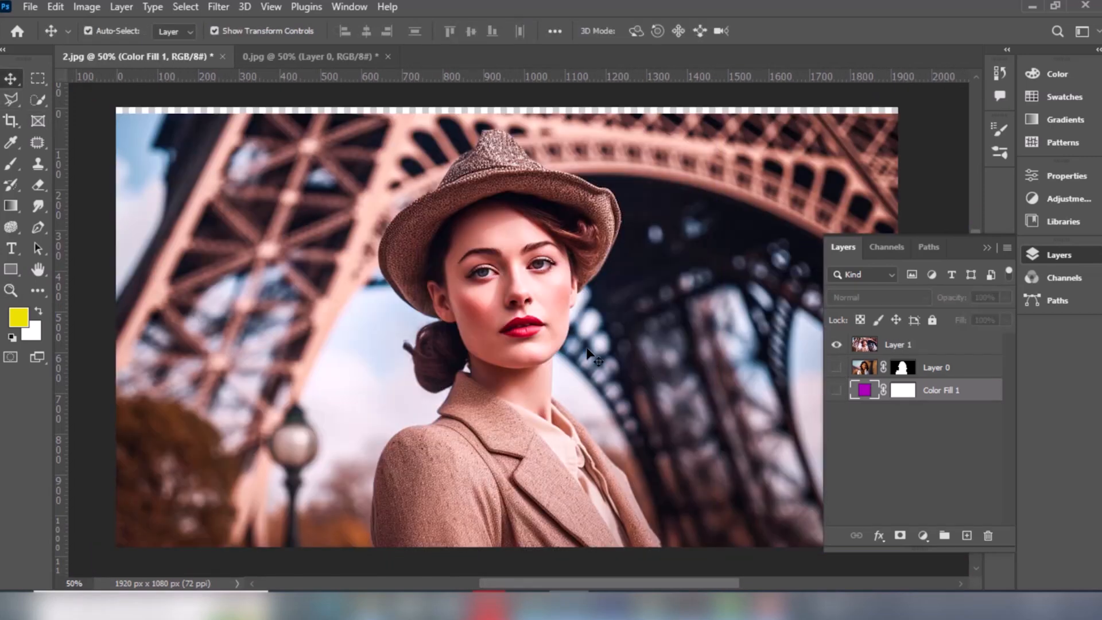
drag(577, 330, 572, 318)
Run Select Subject on Layer 1, add a layer mask from it, and show the purple fill layer behind
click(185, 7)
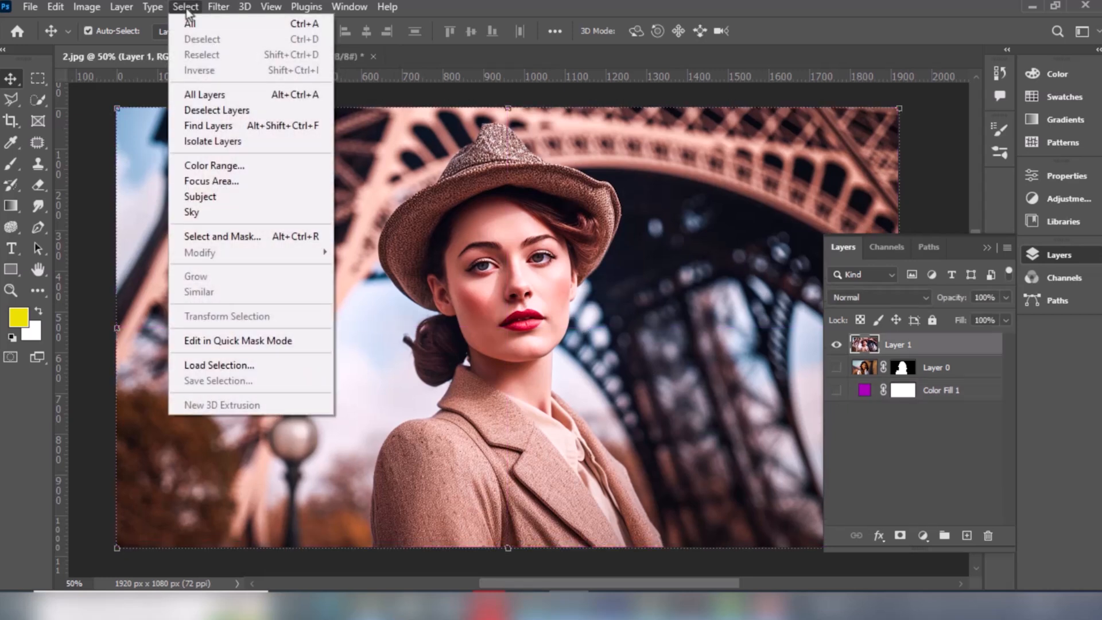
click(211, 197)
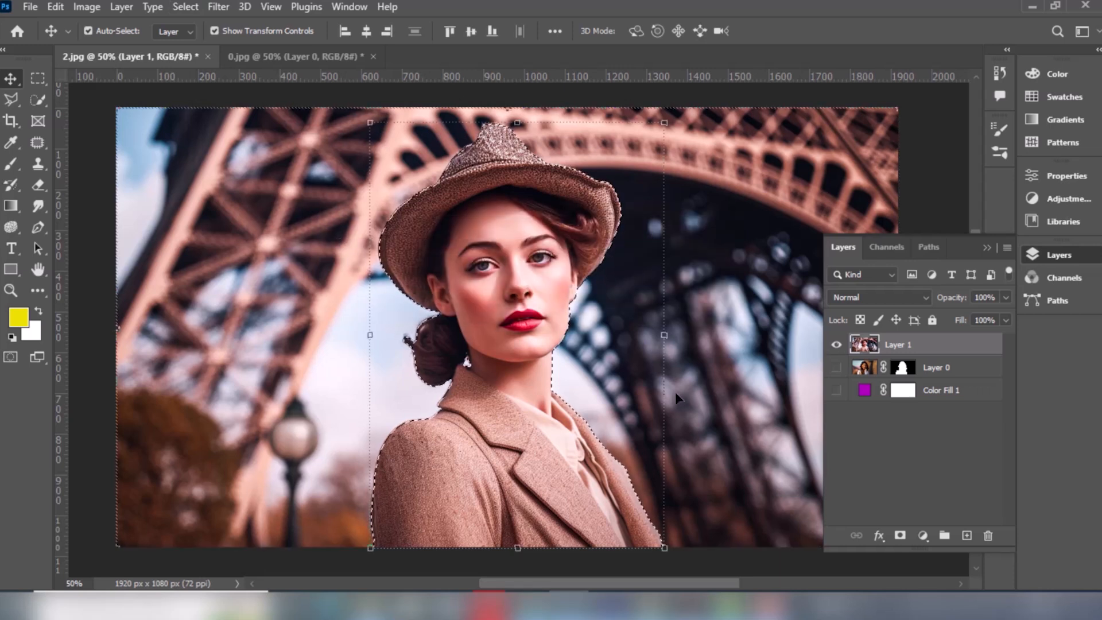
click(900, 540)
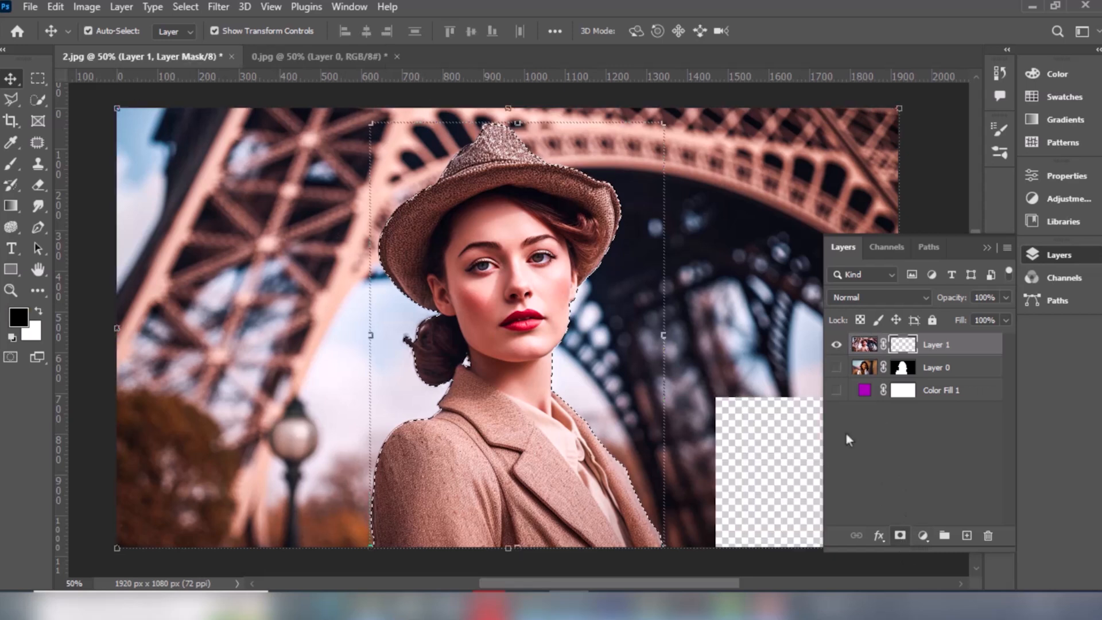
click(836, 393)
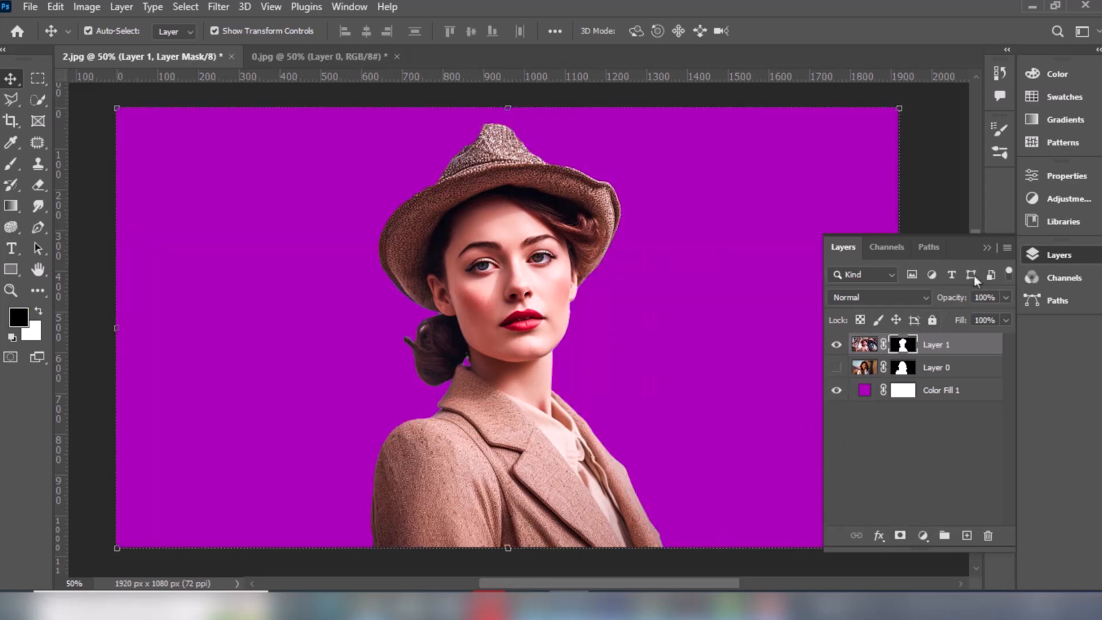
click(987, 247)
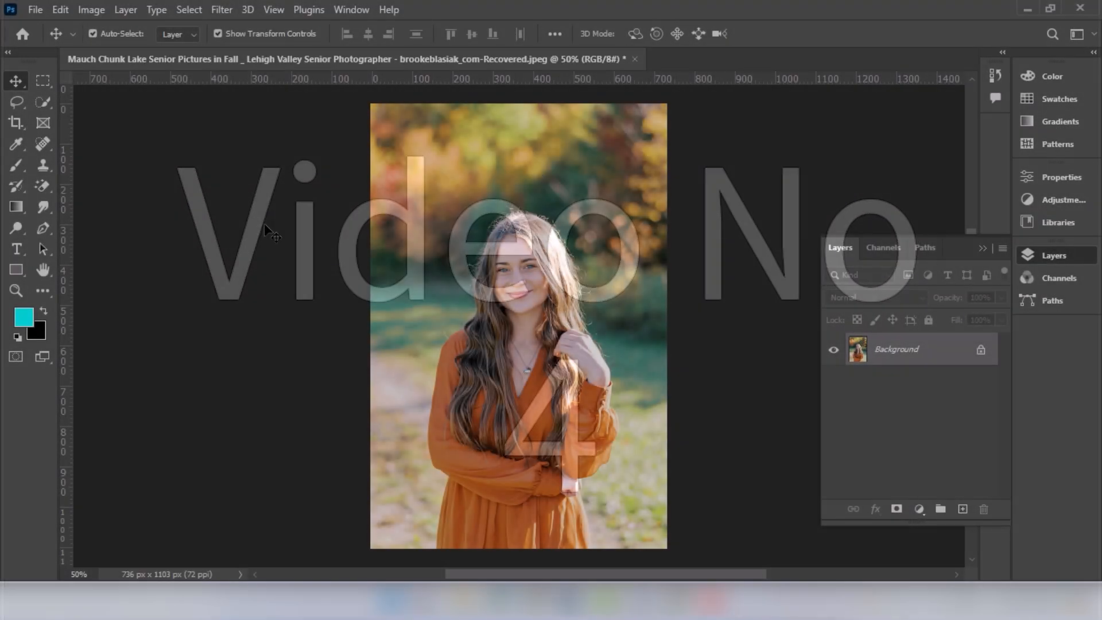
Erase patches of the autumn background with the Magic Eraser tool
key(e)
click(418, 234)
click(581, 177)
click(655, 347)
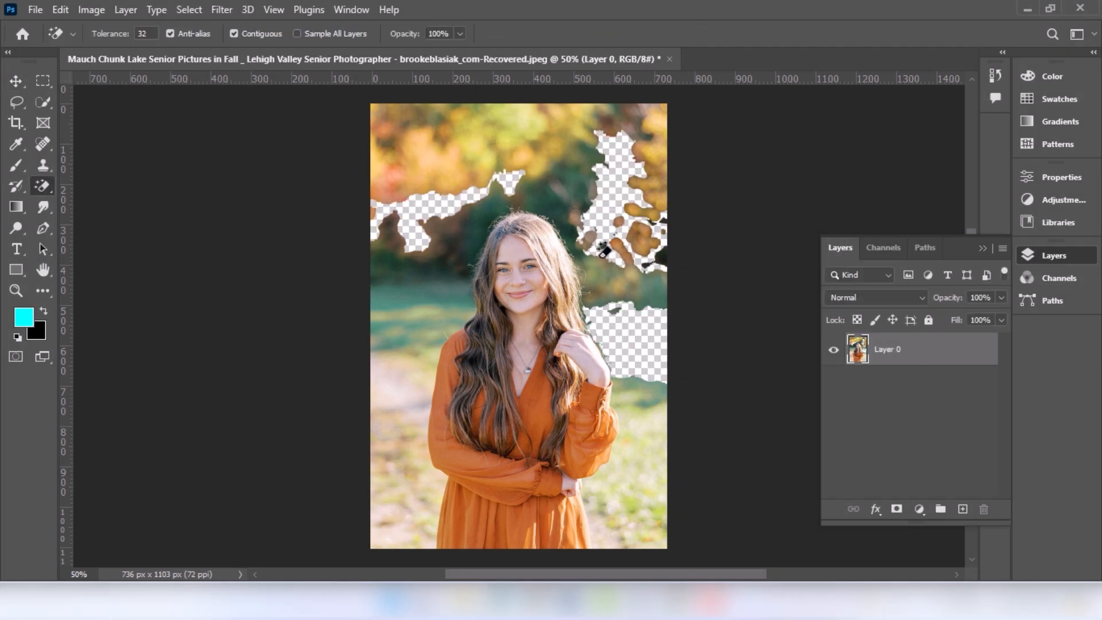
click(475, 135)
Unlock the Background layer and apply the Remove Background quick action from Properties
click(16, 82)
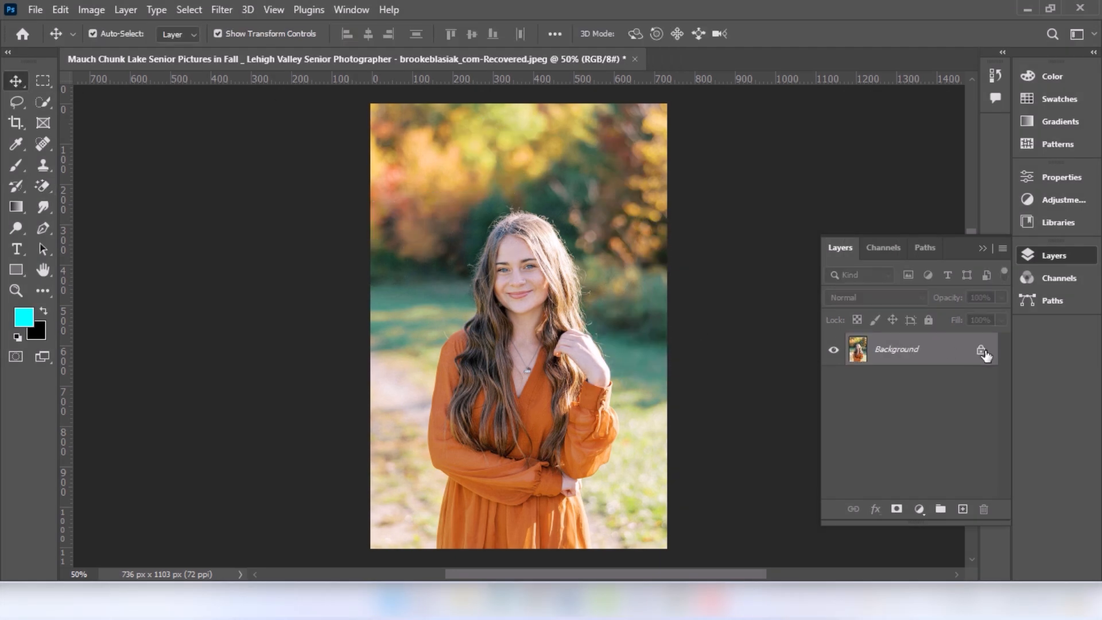
click(981, 351)
click(351, 17)
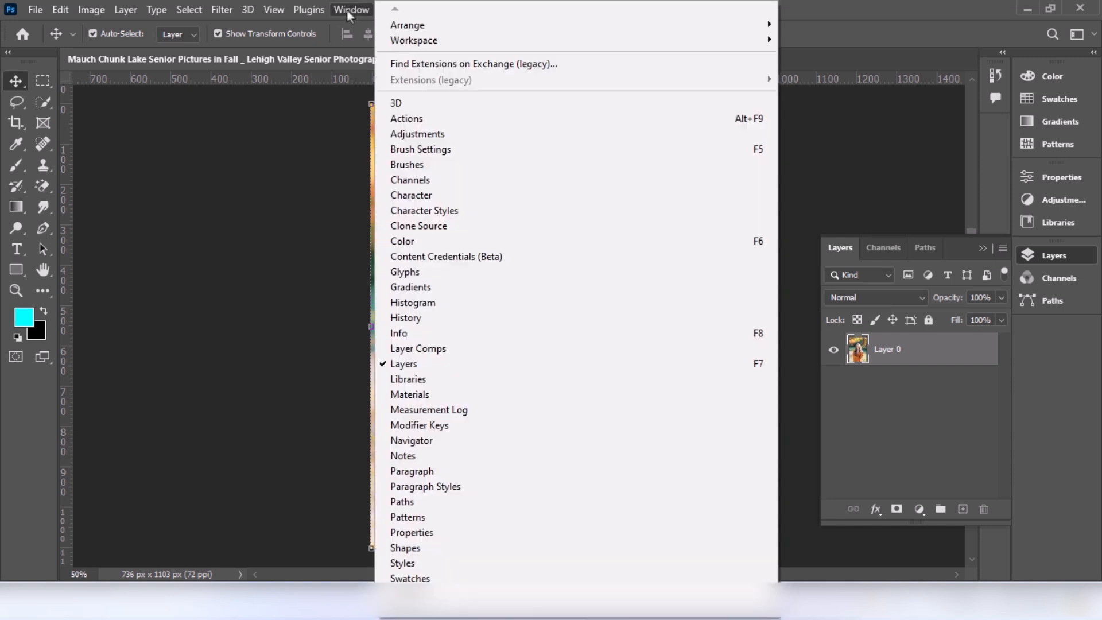
click(433, 533)
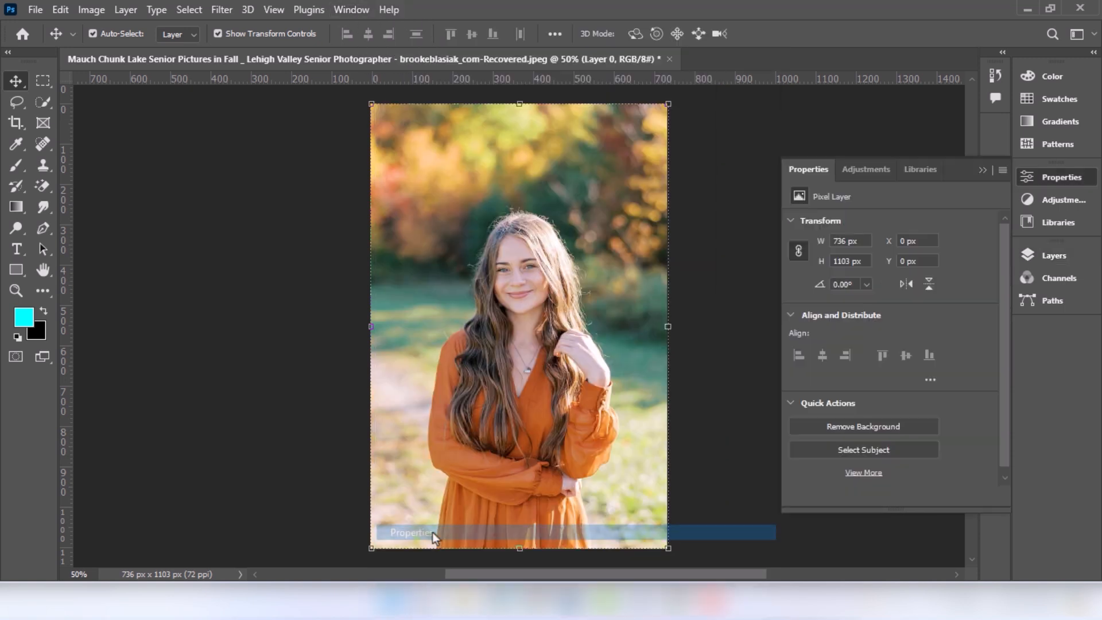
click(840, 428)
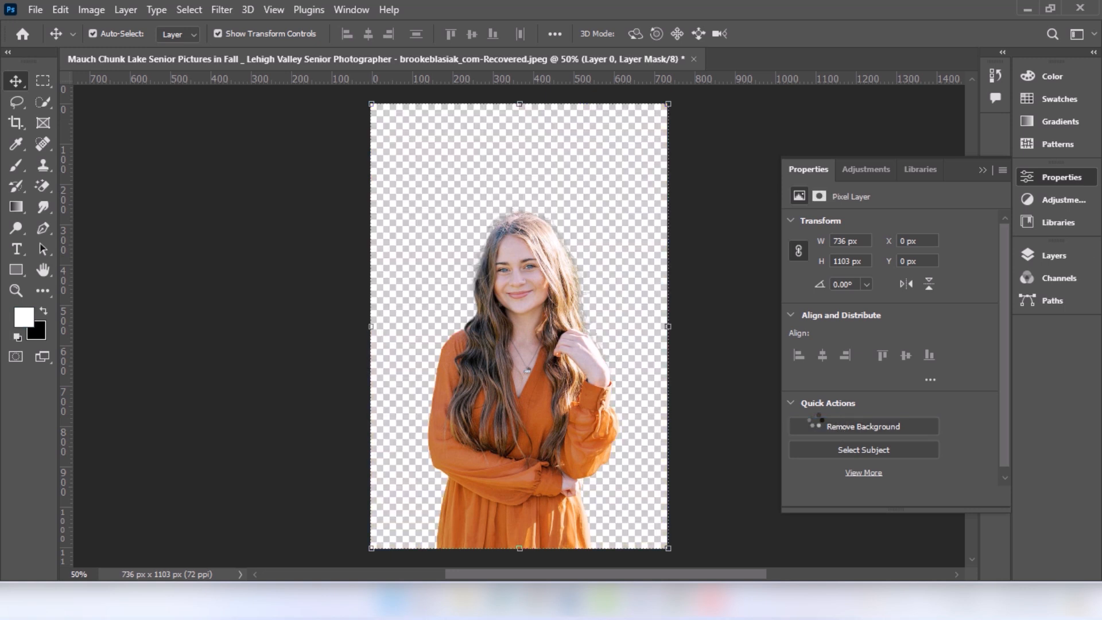
click(1046, 255)
shift+click(889, 350)
shift+click(888, 351)
shift+click(888, 350)
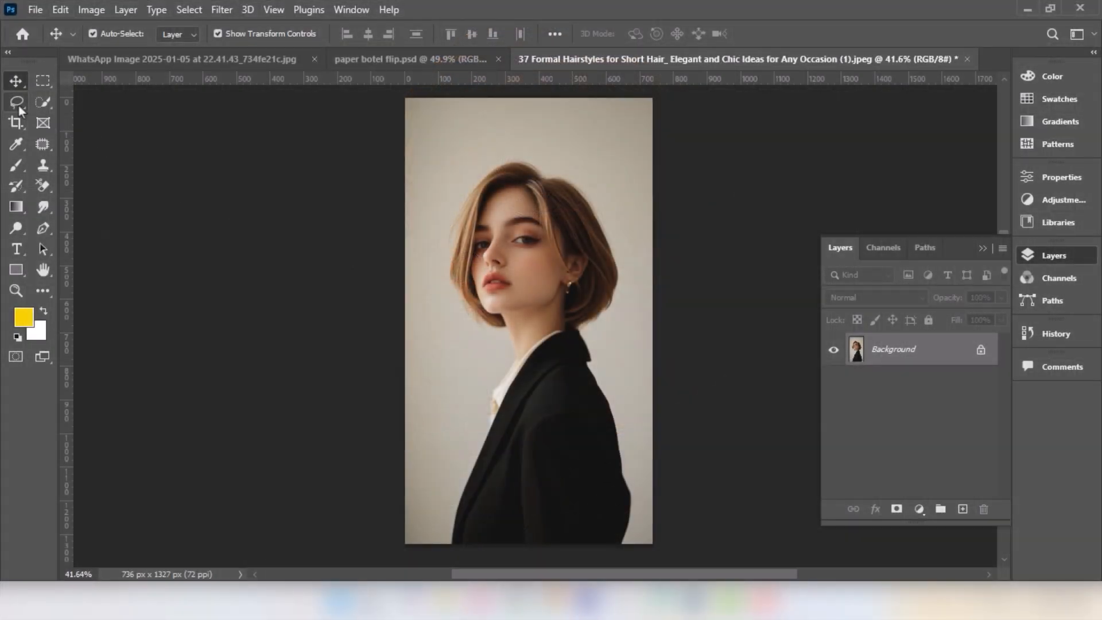
Draw a loose Lasso selection around the short-haired woman
click(17, 103)
mouse_move(460, 442)
mouse_down()
mouse_move(469, 400)
mouse_move(437, 213)
mouse_move(496, 143)
mouse_move(563, 156)
mouse_move(624, 218)
mouse_move(641, 444)
mouse_up()
drag(634, 548, 463, 580)
drag(443, 510, 460, 442)
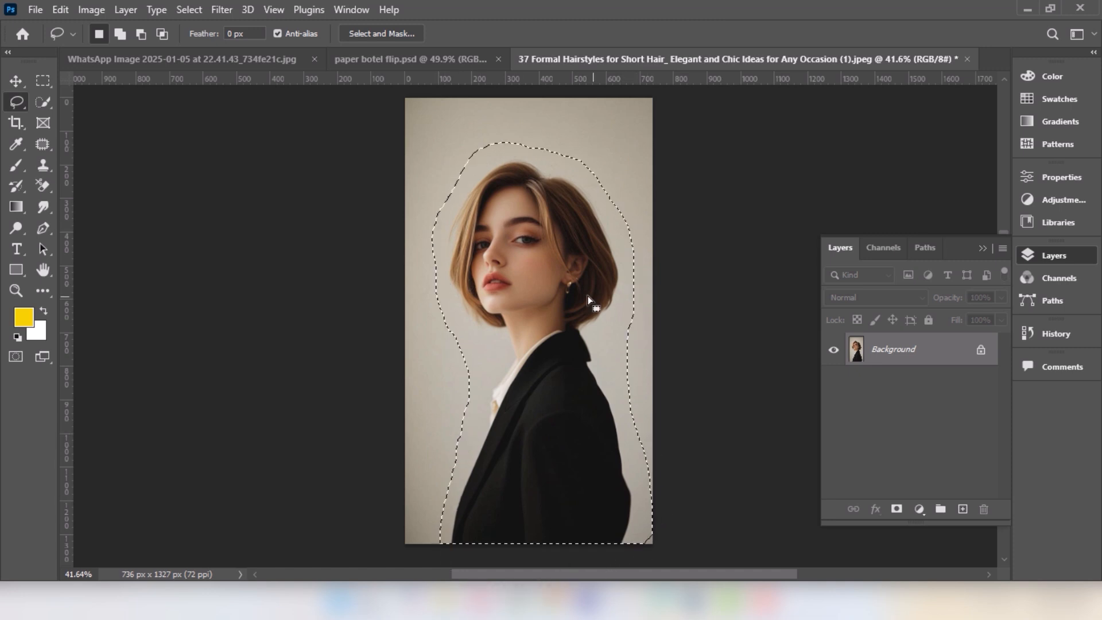
In Select and Mask, run Select Subject and Refine Hair, then confirm
click(375, 33)
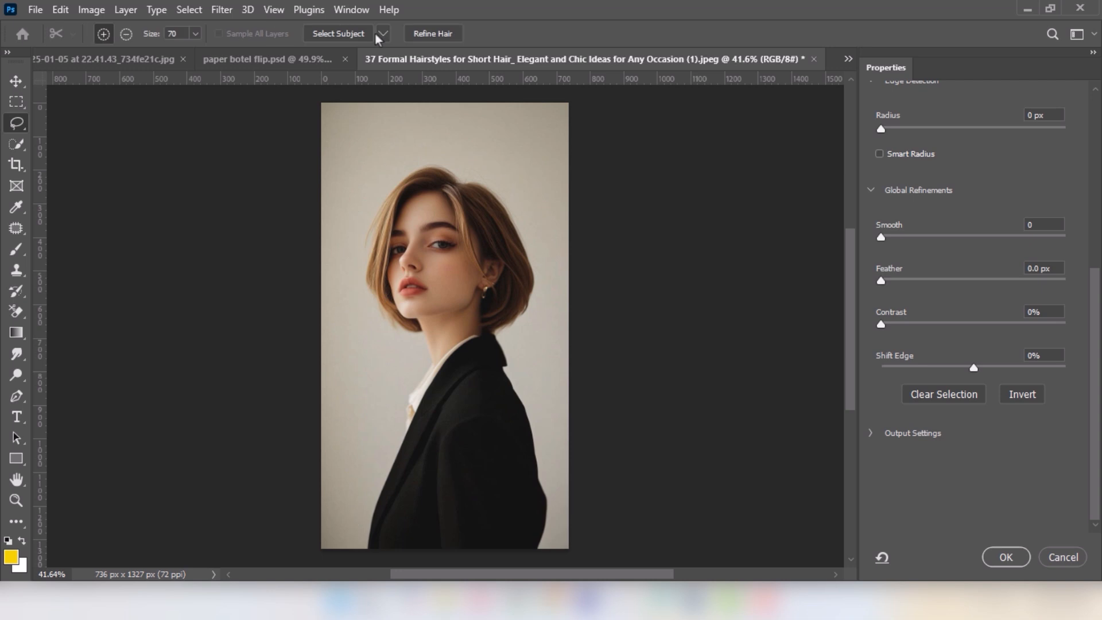
click(342, 36)
click(489, 233)
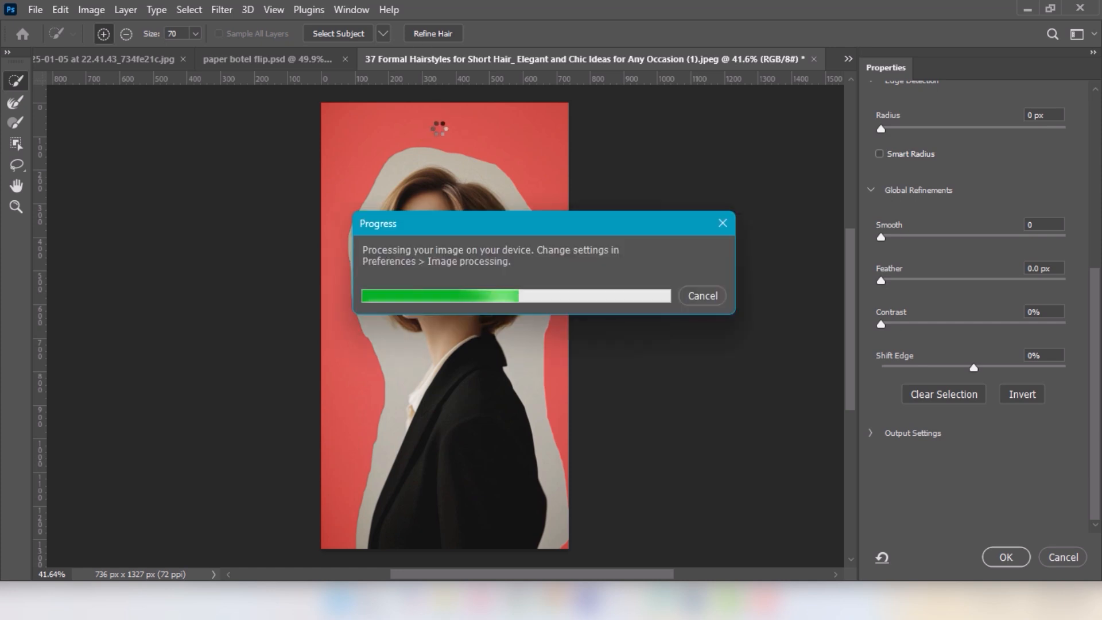
click(434, 35)
scroll(1021, 395, up, 3)
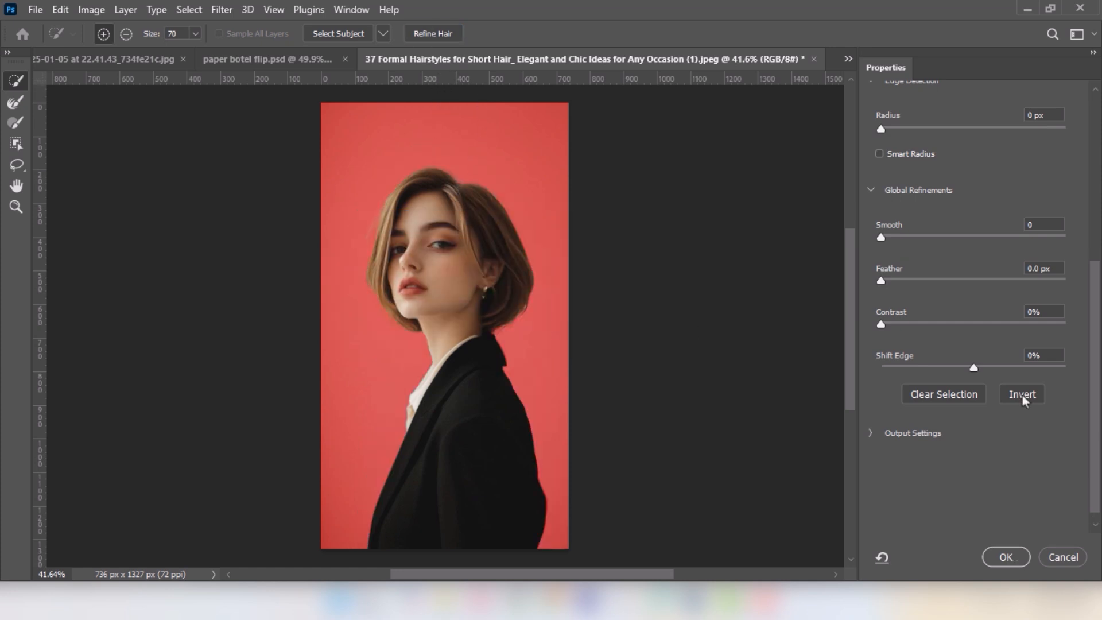
click(1020, 560)
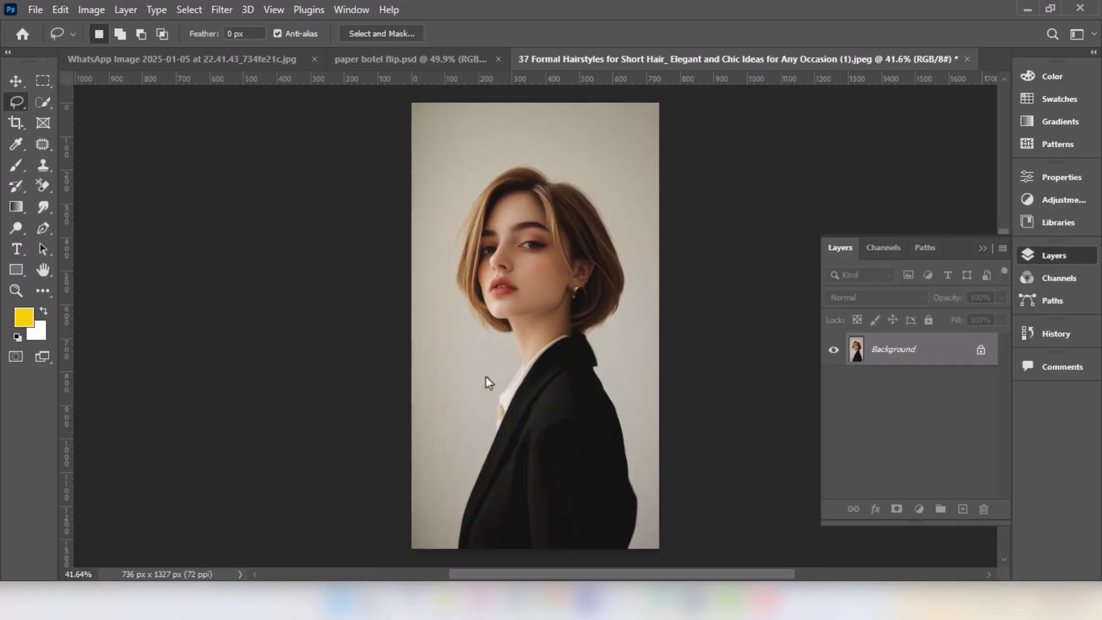
Add a layer mask from the refined selection and zoom in on the hair edges
click(897, 508)
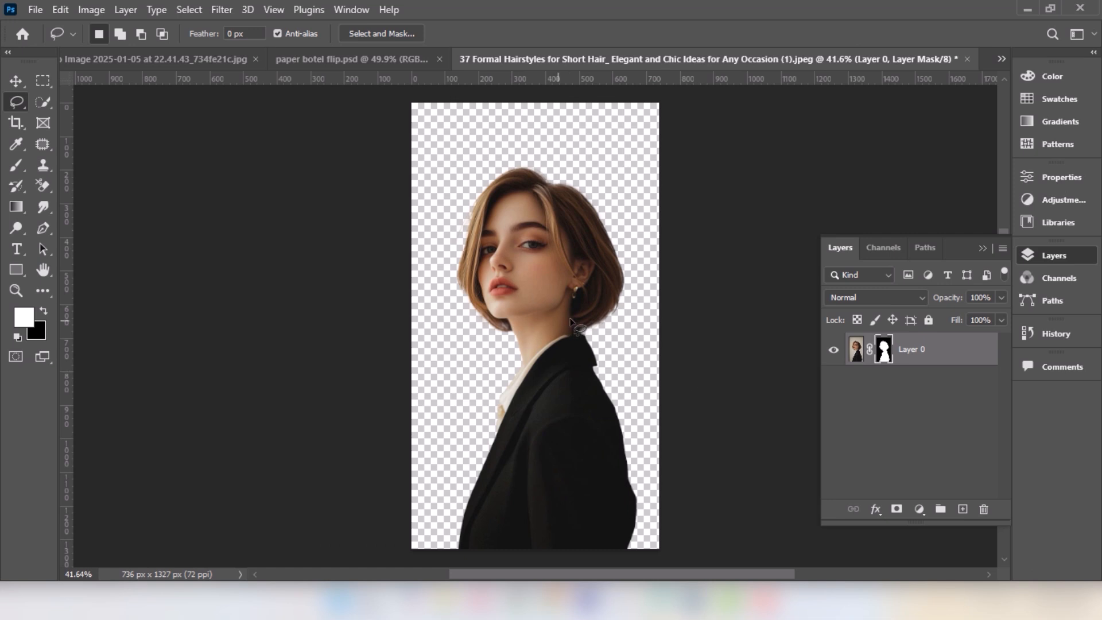
scroll(626, 317, up, 5)
scroll(619, 314, down, 5)
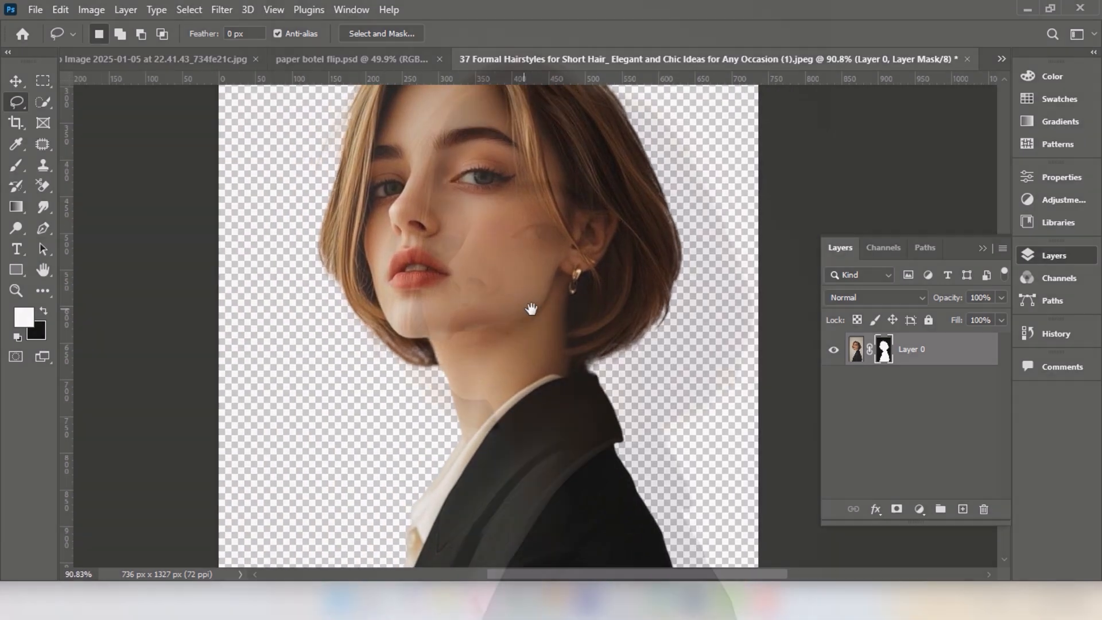